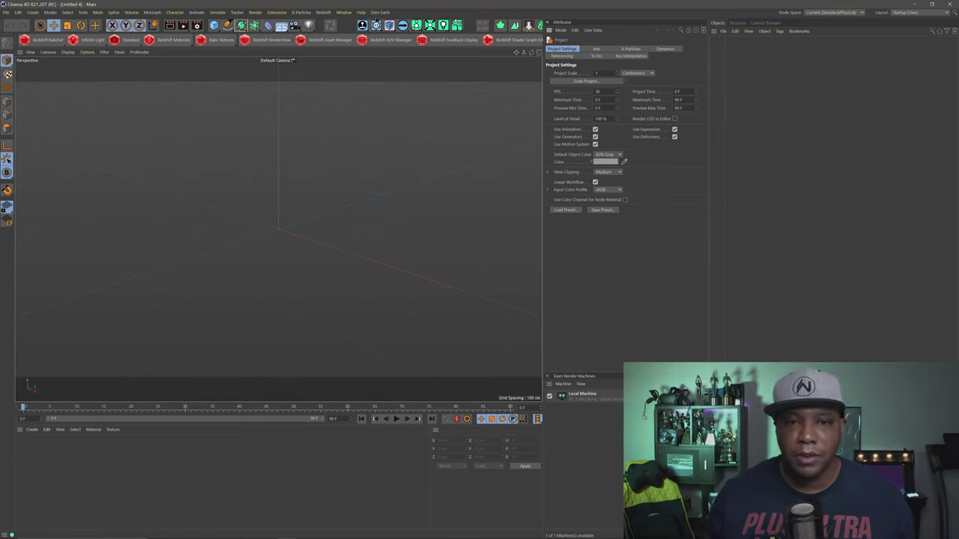
Add a Dem Earth Object terrain plane and orbit to a level, frontal view of it.
{"action": "left_click", "coordinate": [382, 13]}
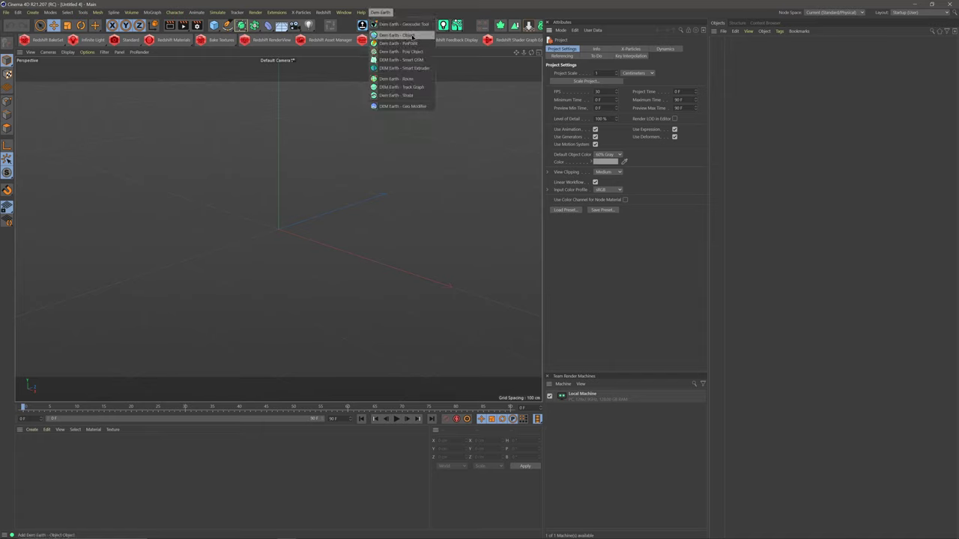
{"action": "left_click", "coordinate": [397, 35]}
{"action": "left_click_drag", "start_coordinate": [301, 280], "coordinate": [348, 311], "text": "alt"}
{"action": "left_click_drag", "start_coordinate": [288, 277], "coordinate": [262, 284], "text": "alt"}
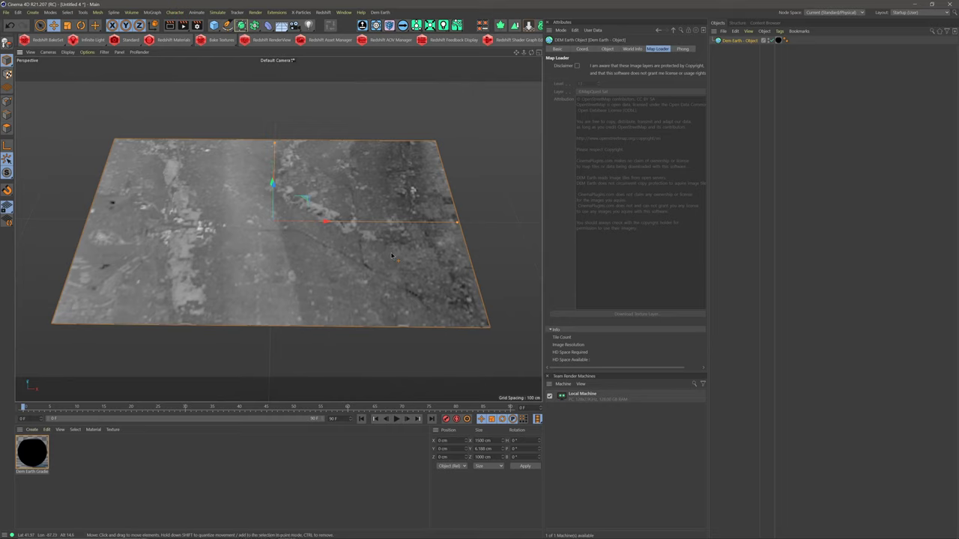
{"action": "left_click", "coordinate": [384, 13]}
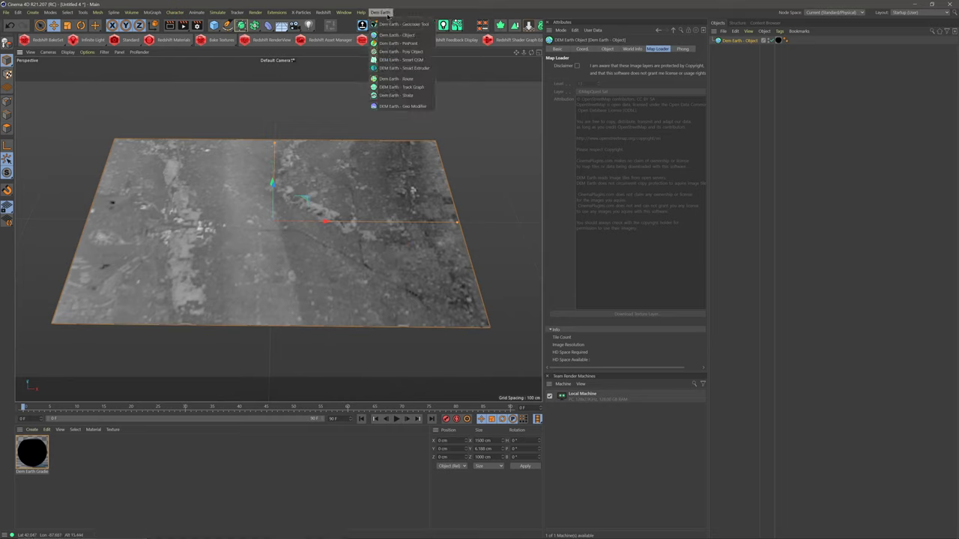
Geocode Norwood Park West and drop a location pin there.
{"action": "left_click", "coordinate": [418, 25]}
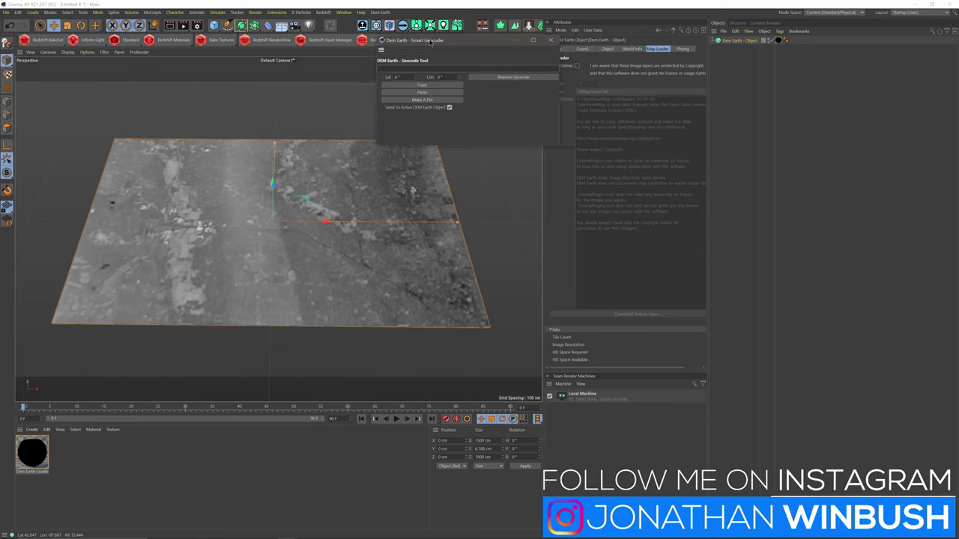
{"action": "type", "text": "rood park wes"}
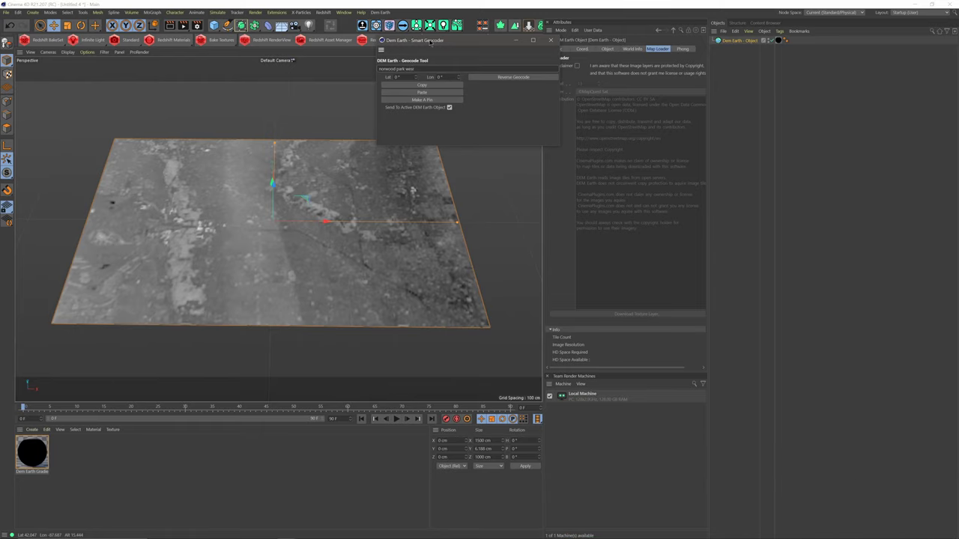
{"action": "type", "text": "t"}
{"action": "key", "text": "Return"}
{"action": "left_click", "coordinate": [427, 102]}
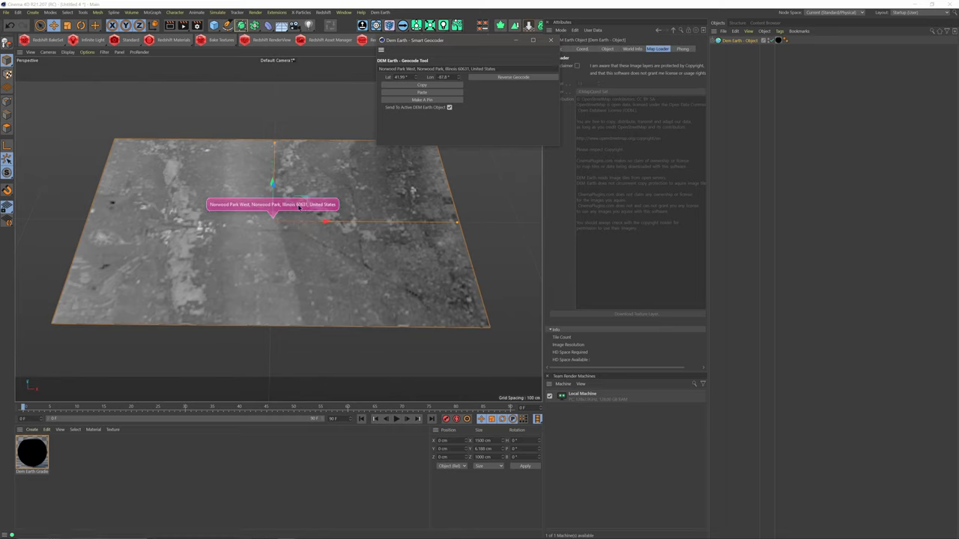
Geocode Westville, Indiana and pin it.
{"action": "left_click_drag", "start_coordinate": [494, 68], "coordinate": [417, 68]}
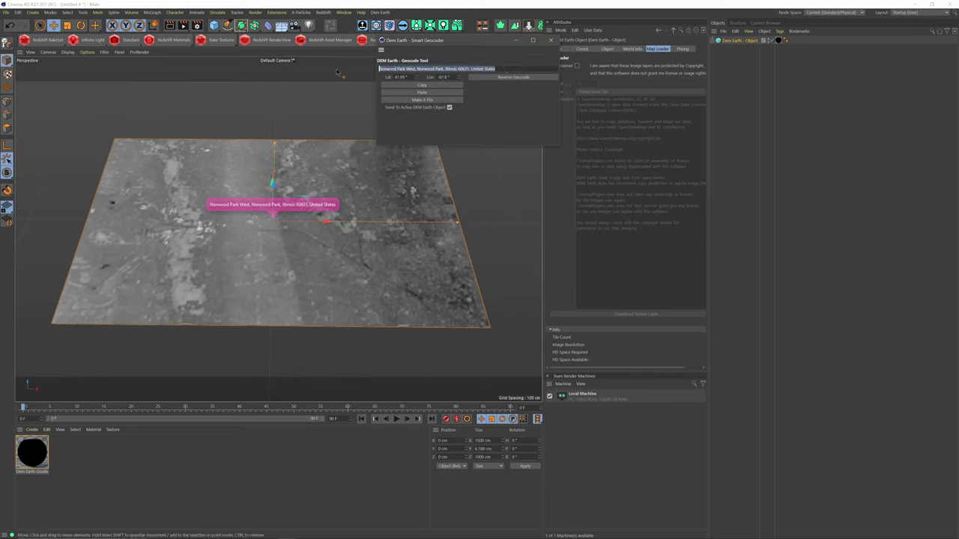
{"action": "type", "text": "westville ind"}
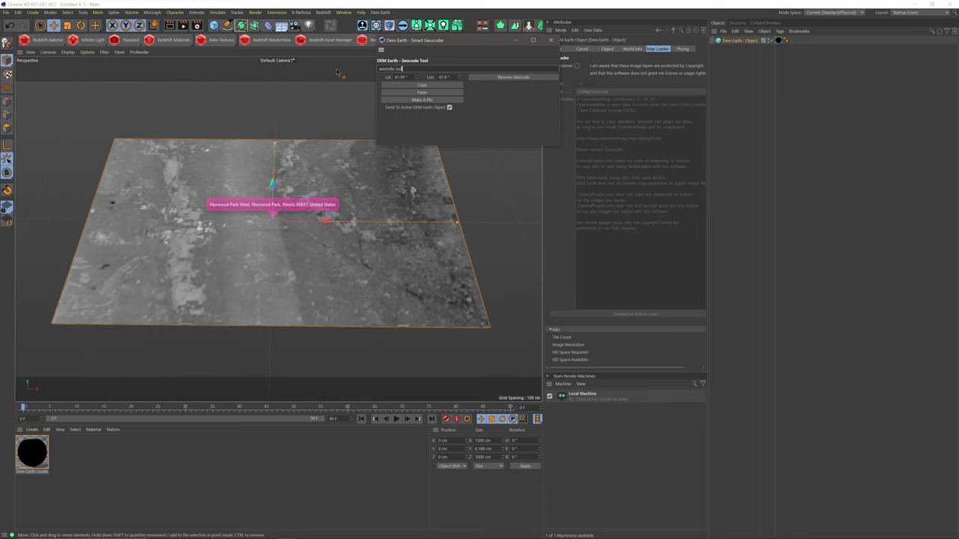
{"action": "type", "text": "i"}
{"action": "key", "text": "Return"}
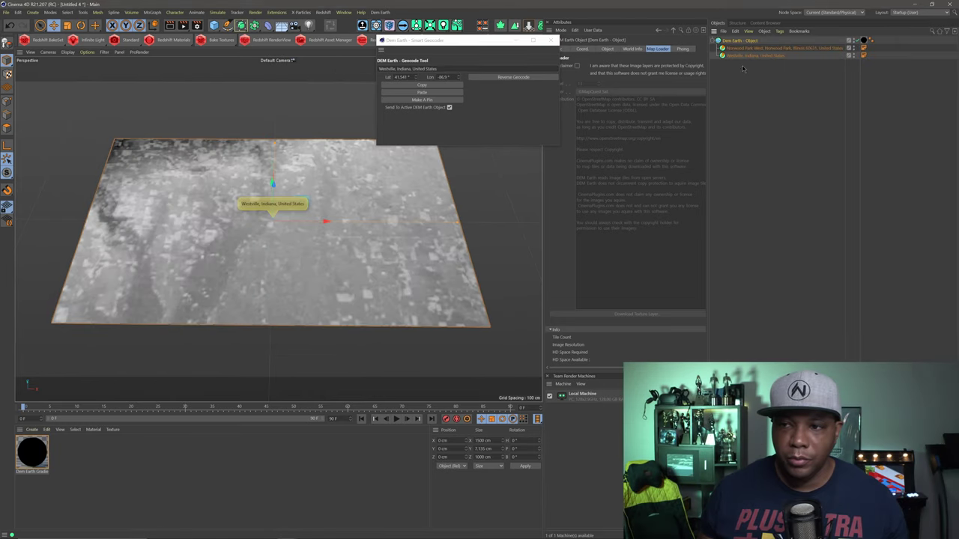
Close the Geocoder Tool and pan the view to show both pins.
{"action": "left_click", "coordinate": [552, 41]}
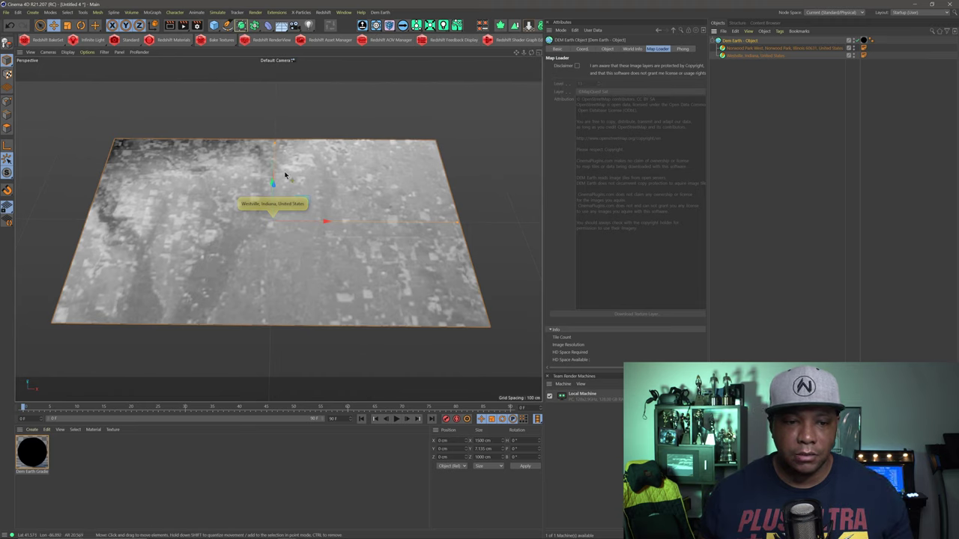
{"action": "scroll", "coordinate": [284, 173], "scroll_direction": "down", "scroll_amount": 4}
{"action": "scroll", "coordinate": [284, 175], "scroll_direction": "down", "scroll_amount": 3}
{"action": "middle_click_drag", "start_coordinate": [272, 166], "coordinate": [341, 220], "text": "alt"}
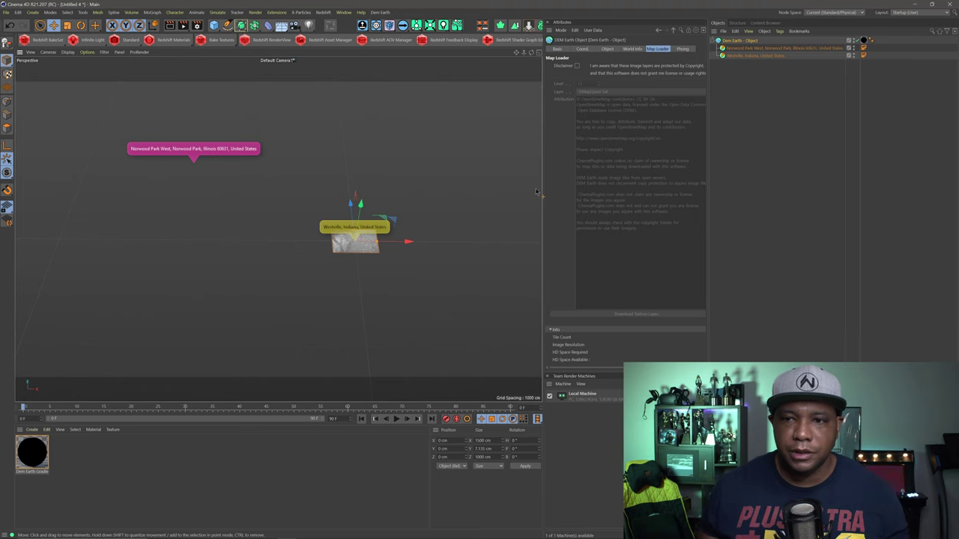
Set the terrain's Width and Height to 50000 cm in the Object tab.
{"action": "left_click", "coordinate": [607, 48]}
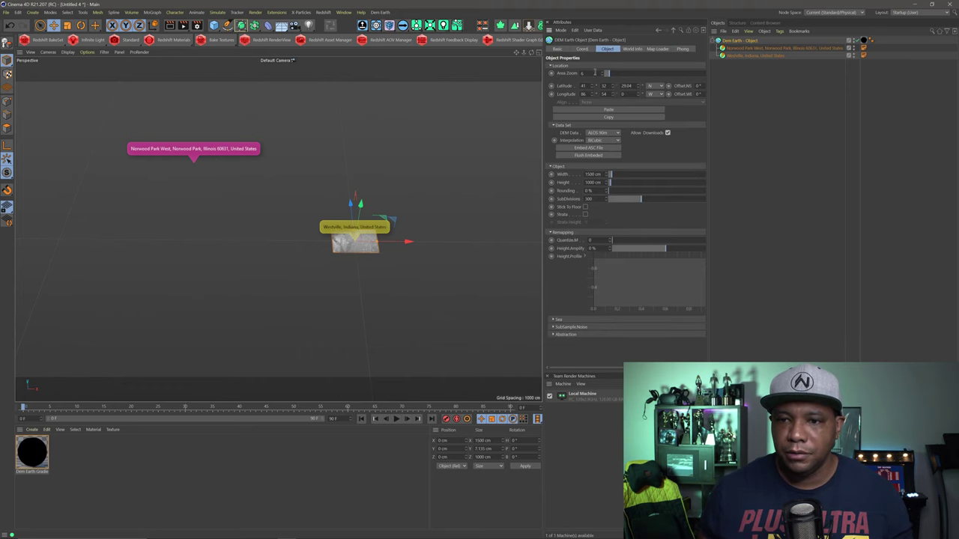
{"action": "left_click_drag", "start_coordinate": [537, 175], "coordinate": [480, 176]}
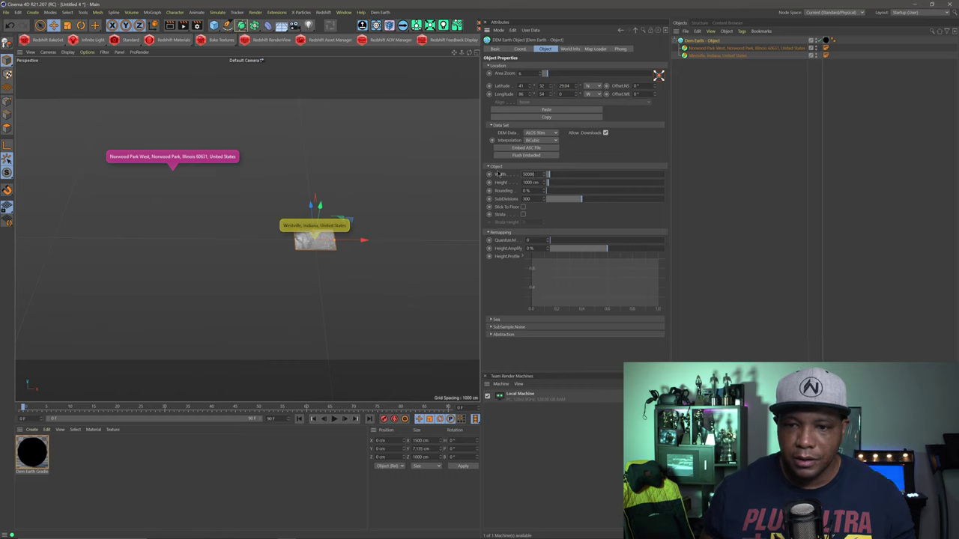
{"action": "key", "text": "Return"}
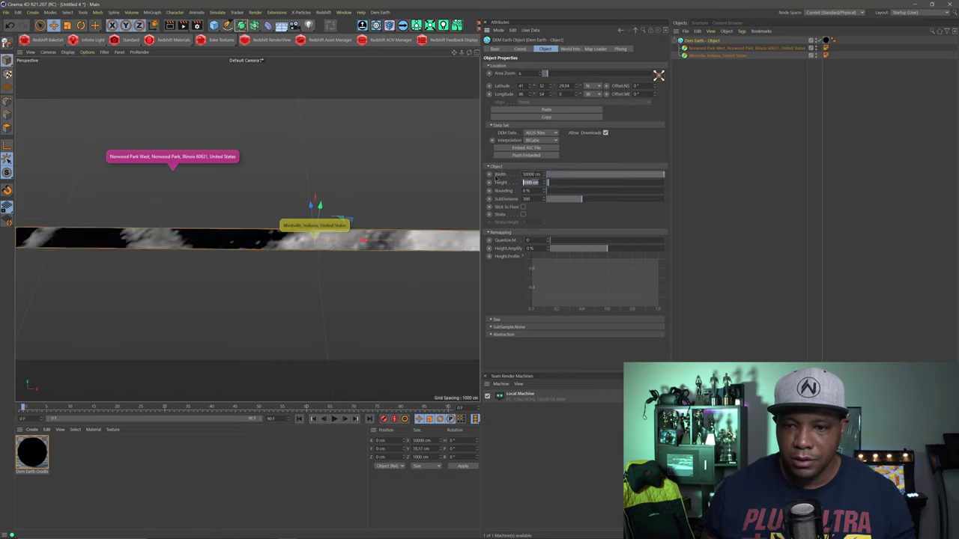
{"action": "type", "text": "50000"}
{"action": "key", "text": "Return"}
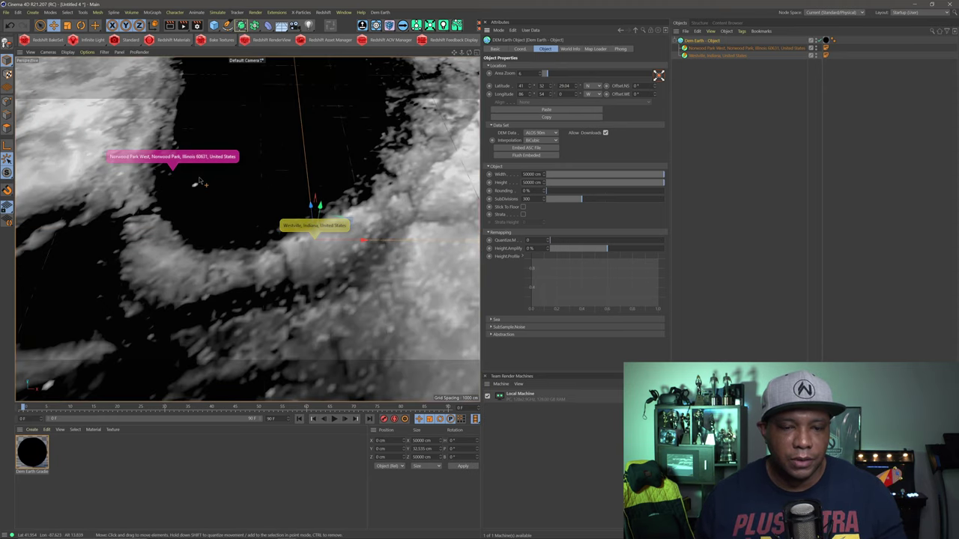
{"action": "scroll", "coordinate": [193, 168], "scroll_direction": "down", "scroll_amount": 8}
{"action": "scroll", "coordinate": [197, 179], "scroll_direction": "up", "scroll_amount": 8}
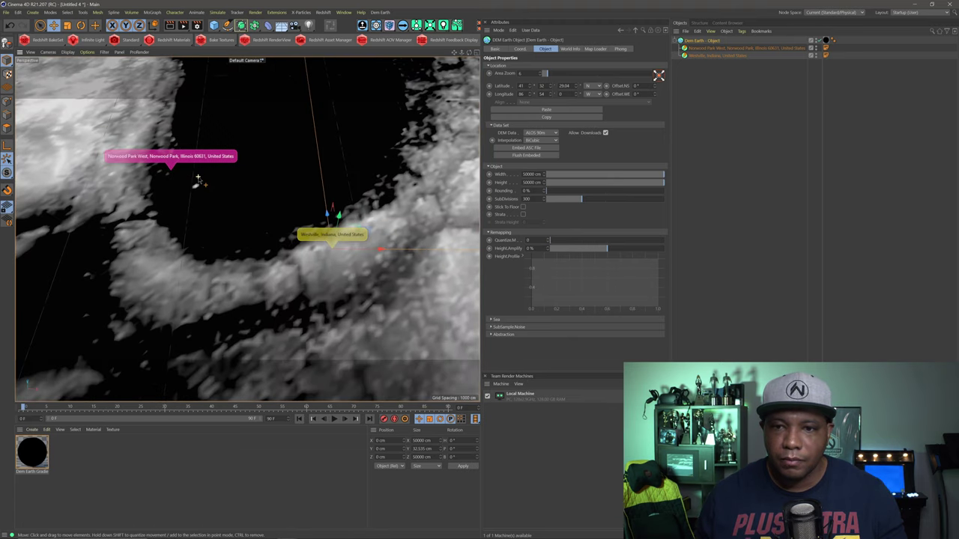
{"action": "scroll", "coordinate": [198, 179], "scroll_direction": "down", "scroll_amount": 3}
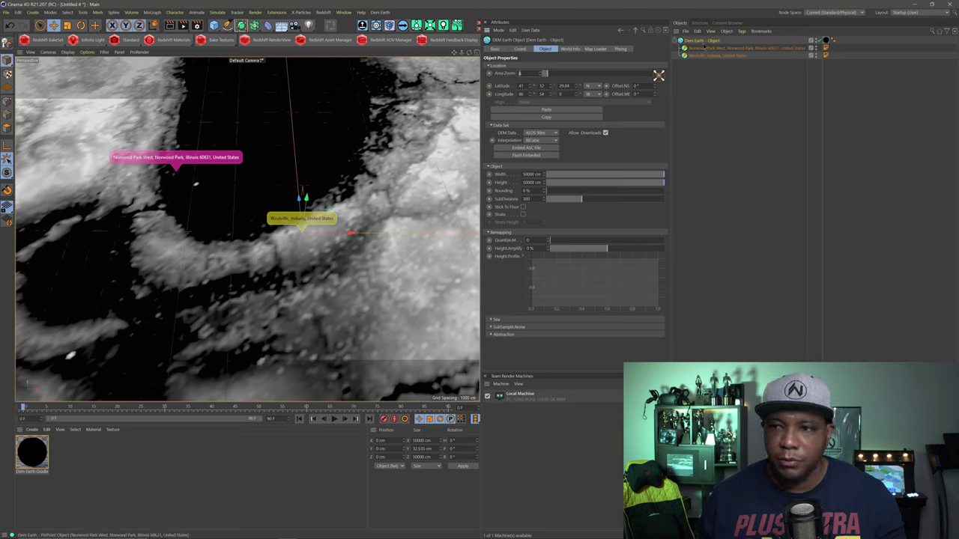
Accept the disclaimer, choose Esri World Imagery, and download the satellite texture onto the terrain.
{"action": "left_click", "coordinate": [585, 50]}
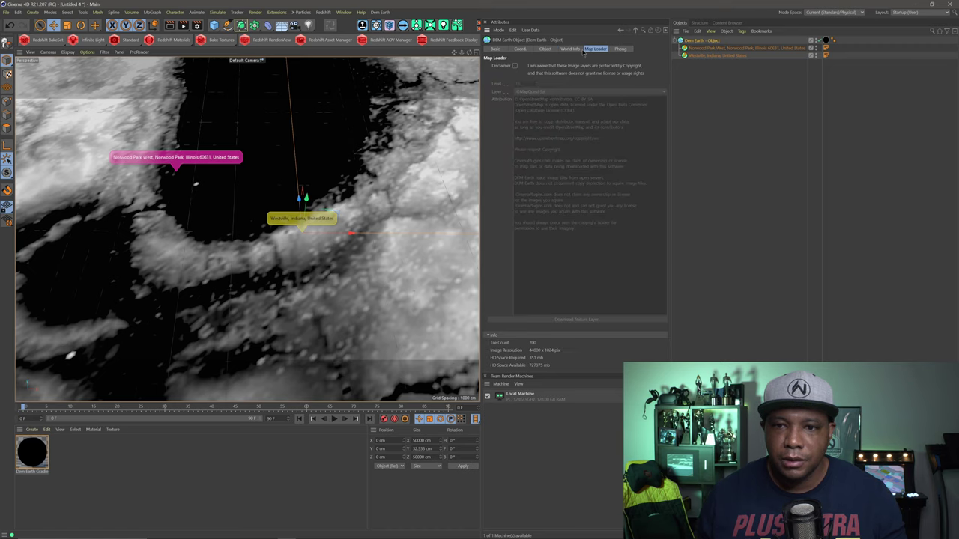
{"action": "left_click", "coordinate": [515, 67]}
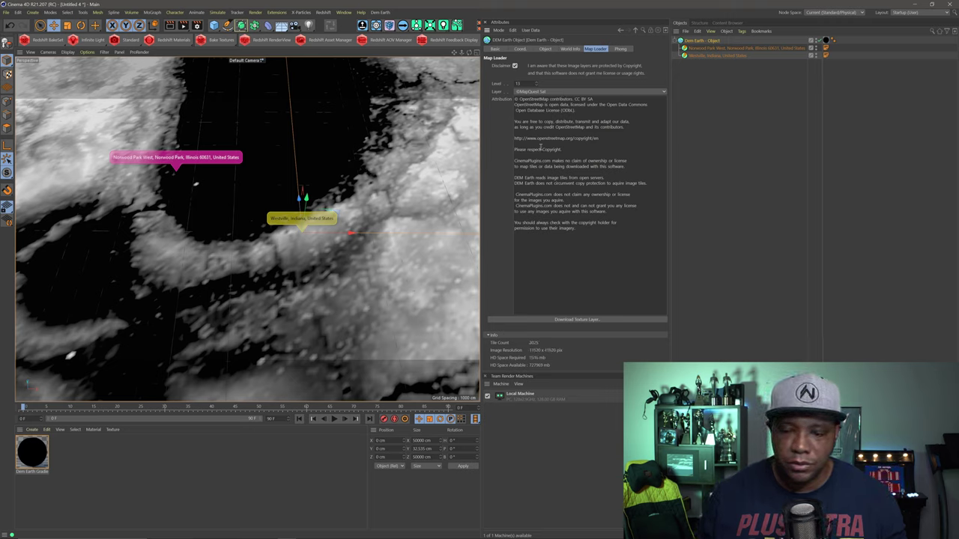
{"action": "left_click", "coordinate": [550, 92]}
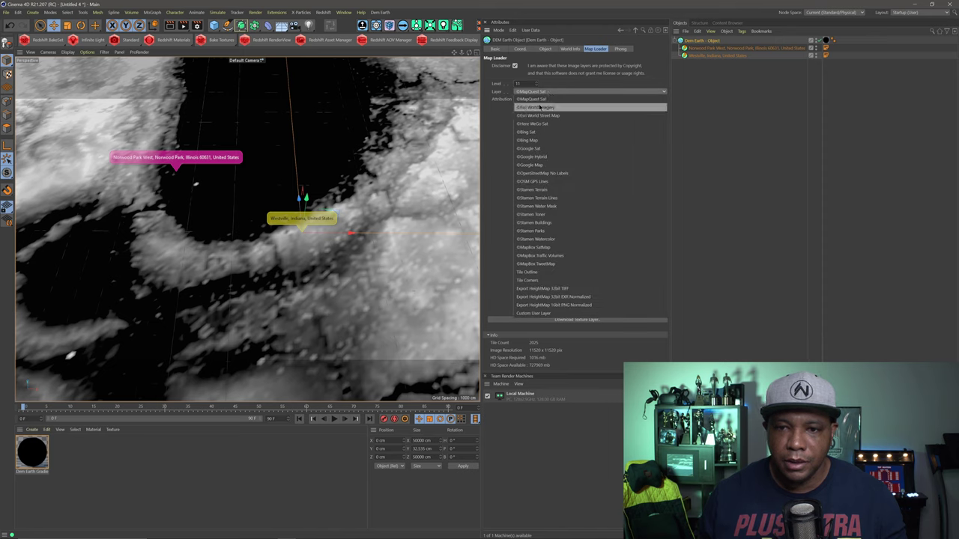
{"action": "left_click", "coordinate": [550, 108]}
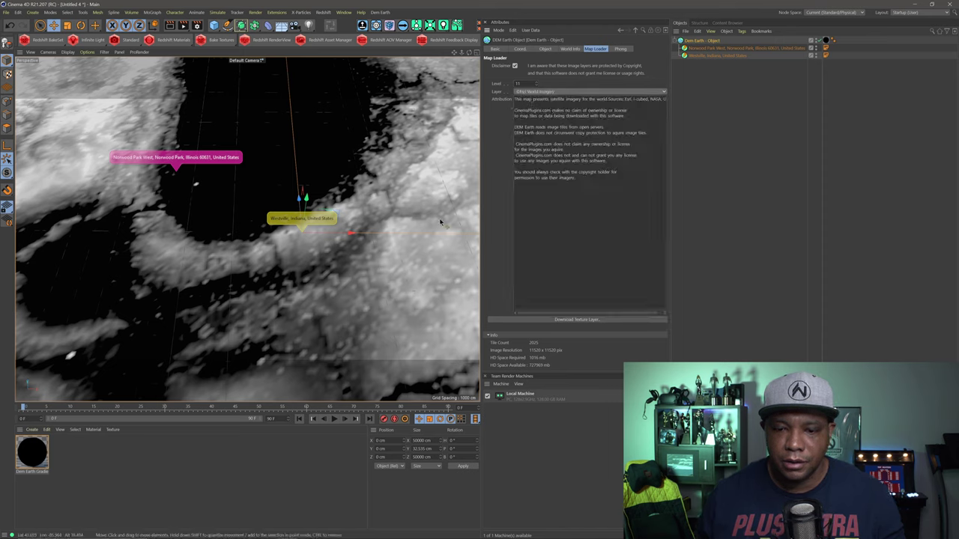
{"action": "left_click", "coordinate": [579, 320]}
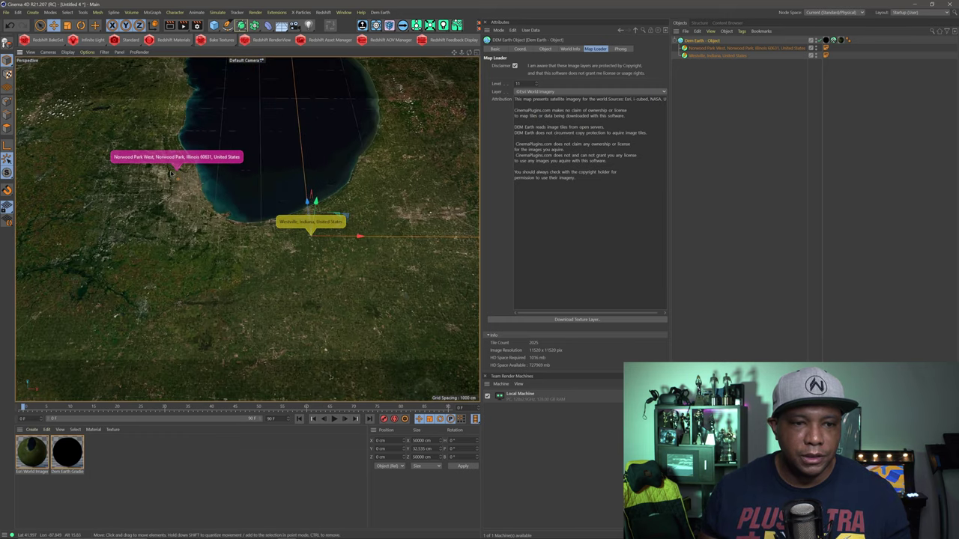
{"action": "scroll", "coordinate": [173, 168], "scroll_direction": "up", "scroll_amount": 2}
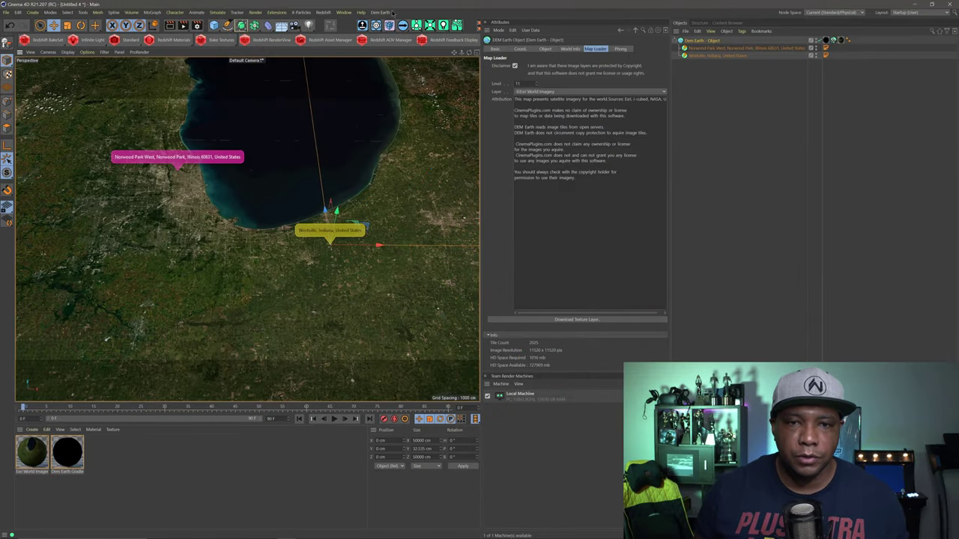
Add a Dem Earth Route and put both PinPoint pins in its Objects list.
{"action": "left_click", "coordinate": [382, 13]}
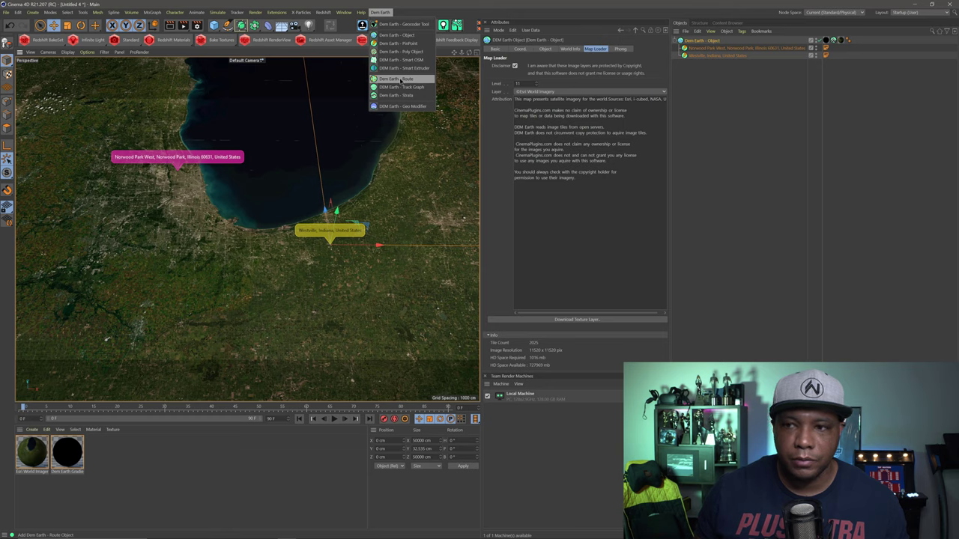
{"action": "left_click", "coordinate": [401, 80]}
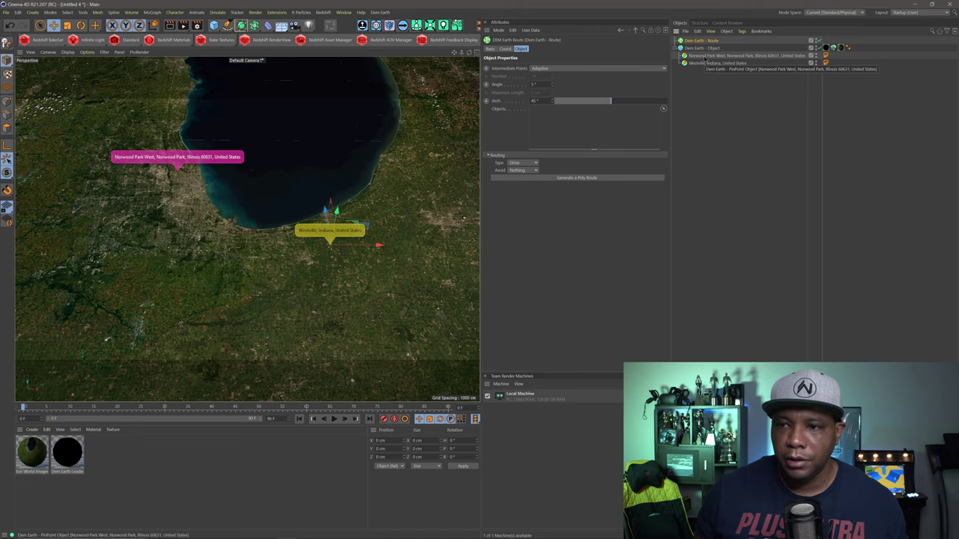
{"action": "left_click_drag", "start_coordinate": [704, 58], "coordinate": [592, 122]}
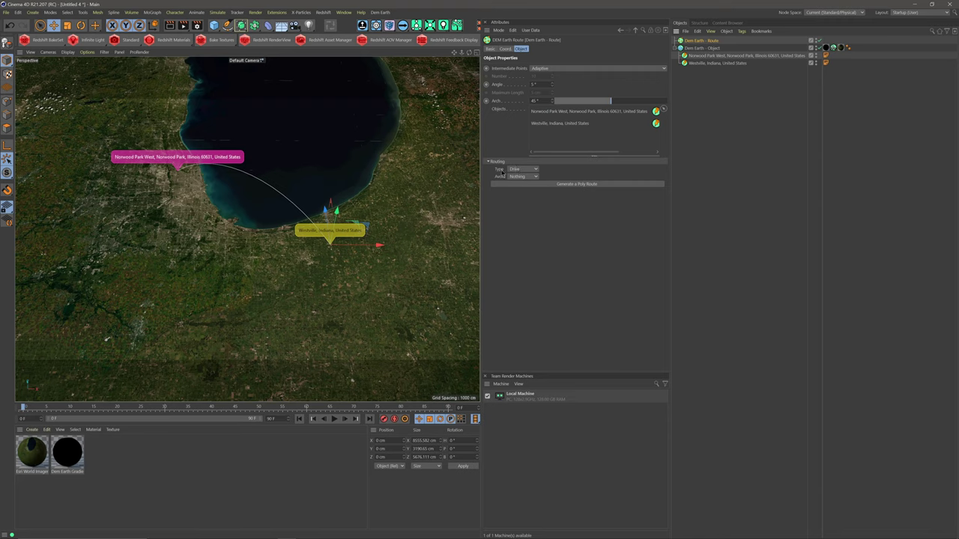
Keep the route Type as Drive and Avoid as Nothing.
{"action": "left_click", "coordinate": [515, 170]}
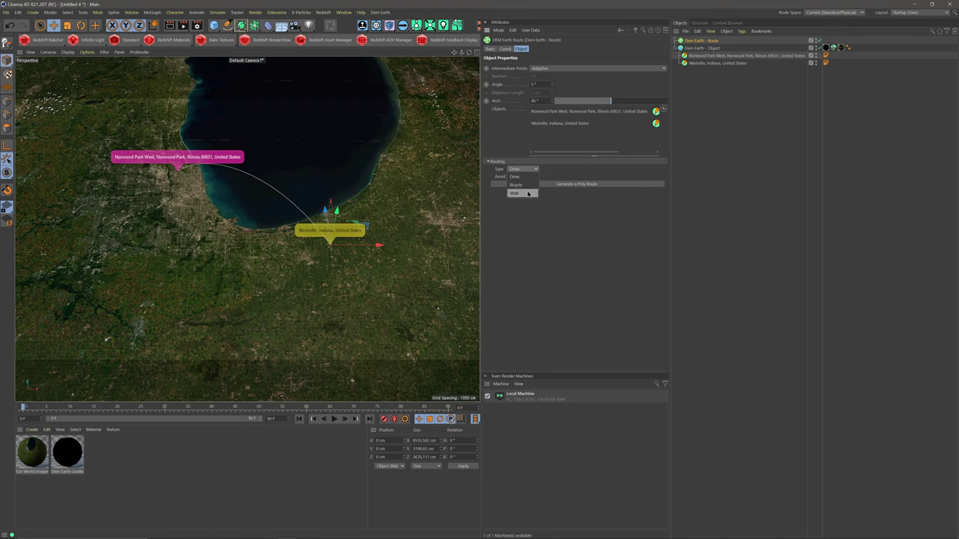
{"action": "left_click", "coordinate": [528, 230]}
{"action": "left_click", "coordinate": [517, 177]}
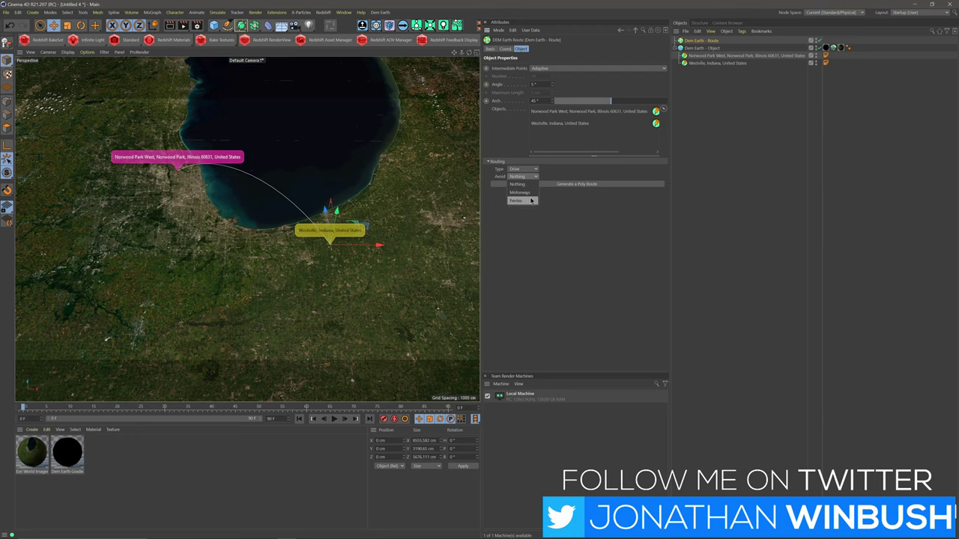
{"action": "left_click", "coordinate": [519, 184]}
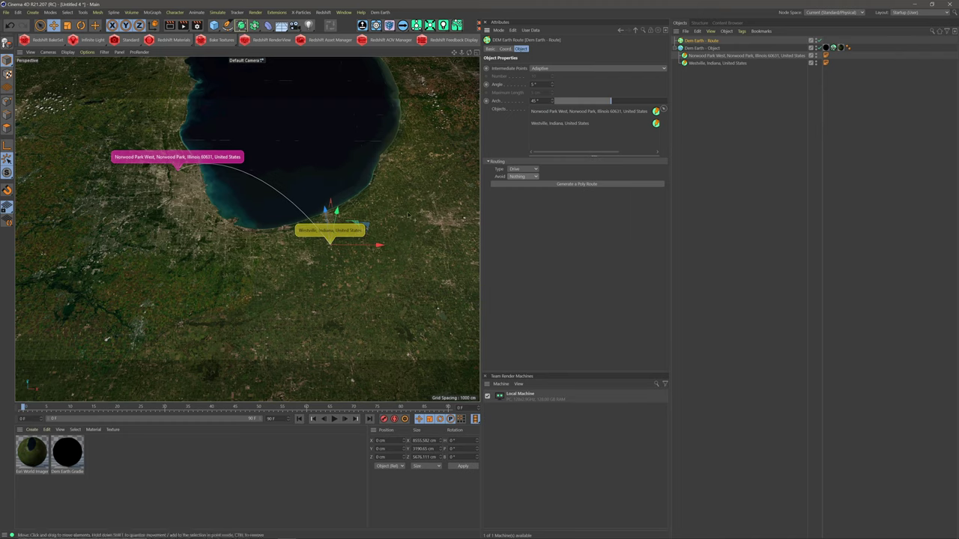
Generate the road-following route, frame the map with both pins, and deselect the Route.
{"action": "left_click", "coordinate": [577, 184]}
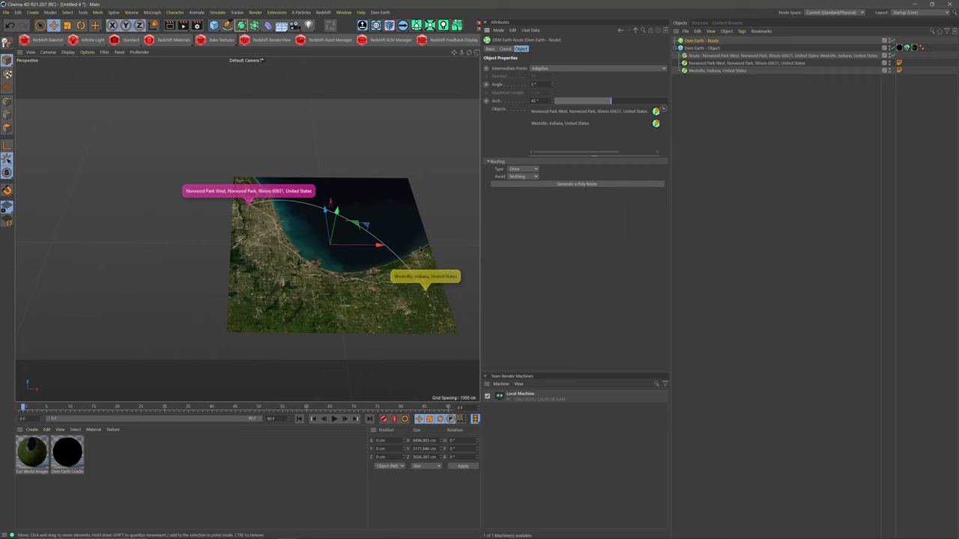
{"action": "scroll", "coordinate": [352, 271], "scroll_direction": "up", "scroll_amount": 6}
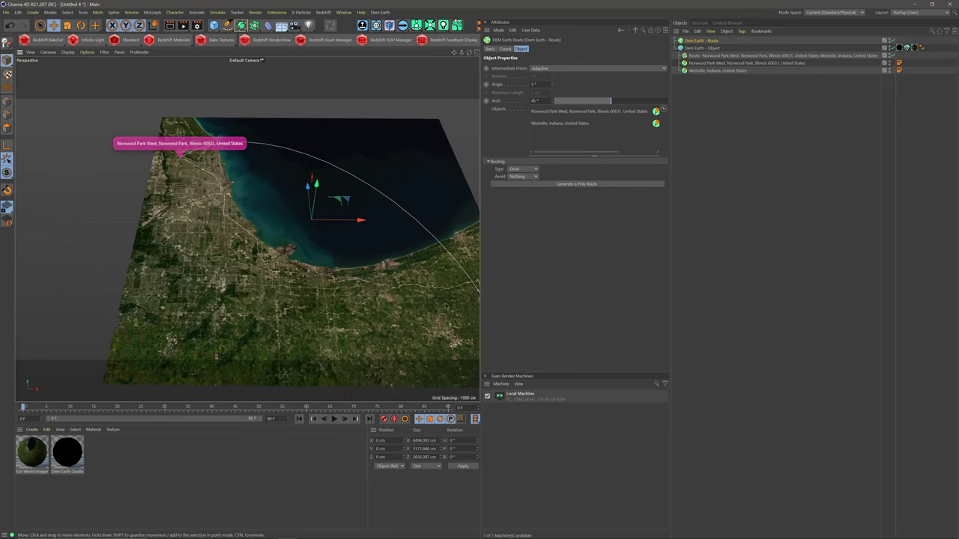
{"action": "middle_click_drag", "start_coordinate": [443, 306], "coordinate": [362, 288]}
{"action": "mouse_move", "coordinate": [330, 279]}
{"action": "left_mouse_down", "text": "alt"}
{"action": "mouse_move", "coordinate": [351, 276]}
{"action": "mouse_move", "coordinate": [324, 283]}
{"action": "left_mouse_up", "text": "alt"}
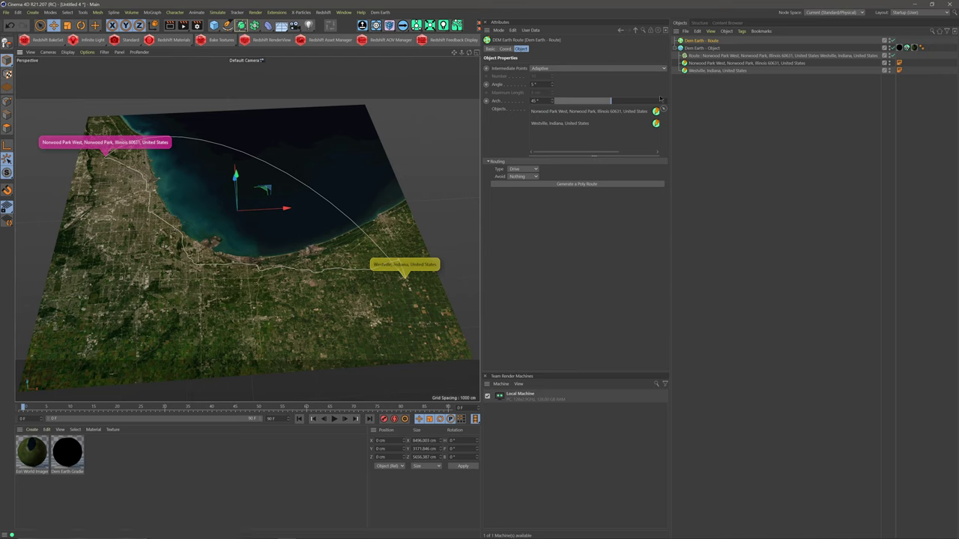
{"action": "left_click", "coordinate": [702, 86]}
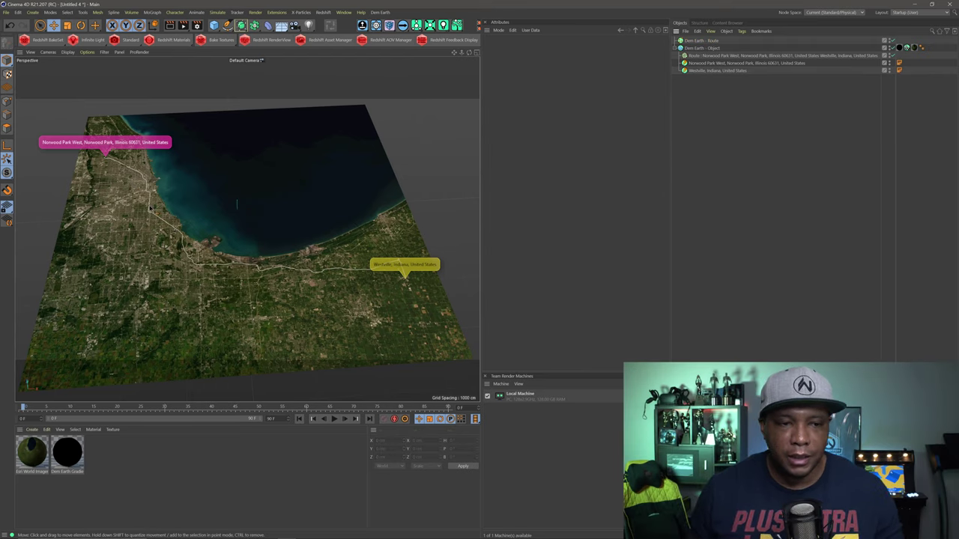
Select the Route and set its Basic display colour, initially to black.
{"action": "left_click", "coordinate": [707, 56]}
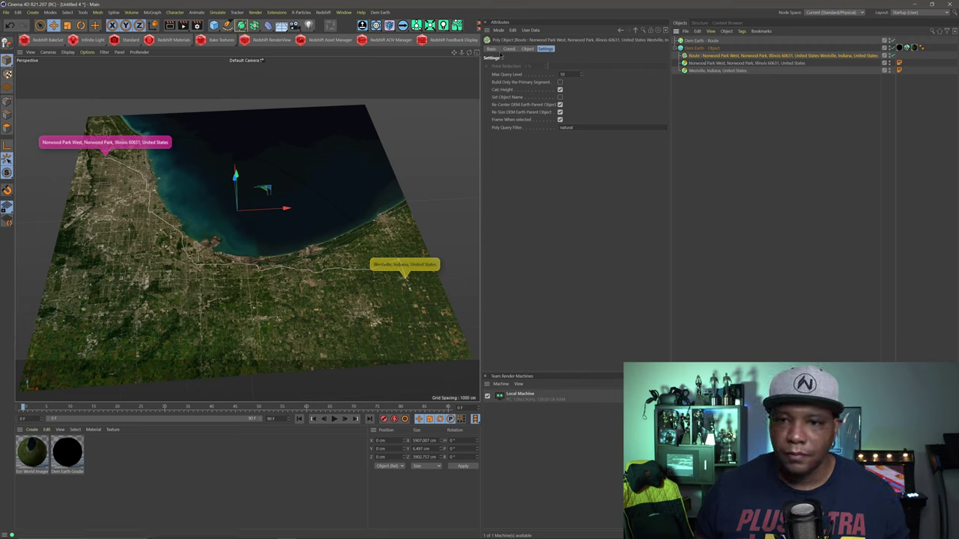
{"action": "left_click", "coordinate": [491, 49]}
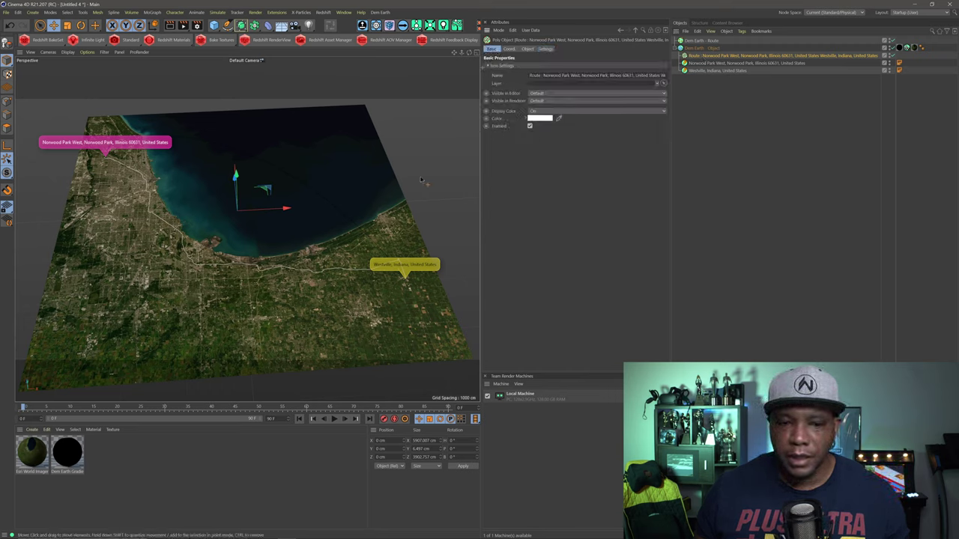
{"action": "scroll", "coordinate": [299, 272], "scroll_direction": "up", "scroll_amount": 10}
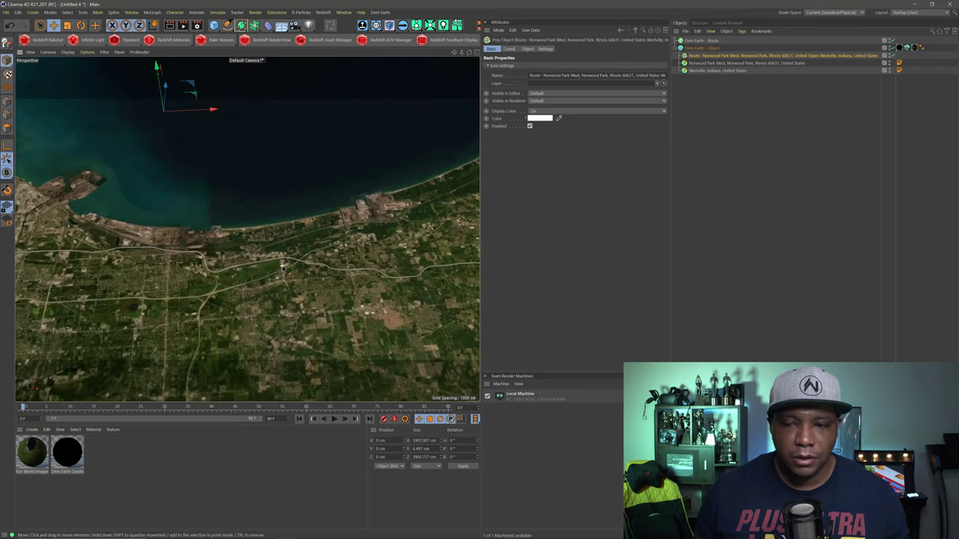
{"action": "left_click", "coordinate": [539, 118]}
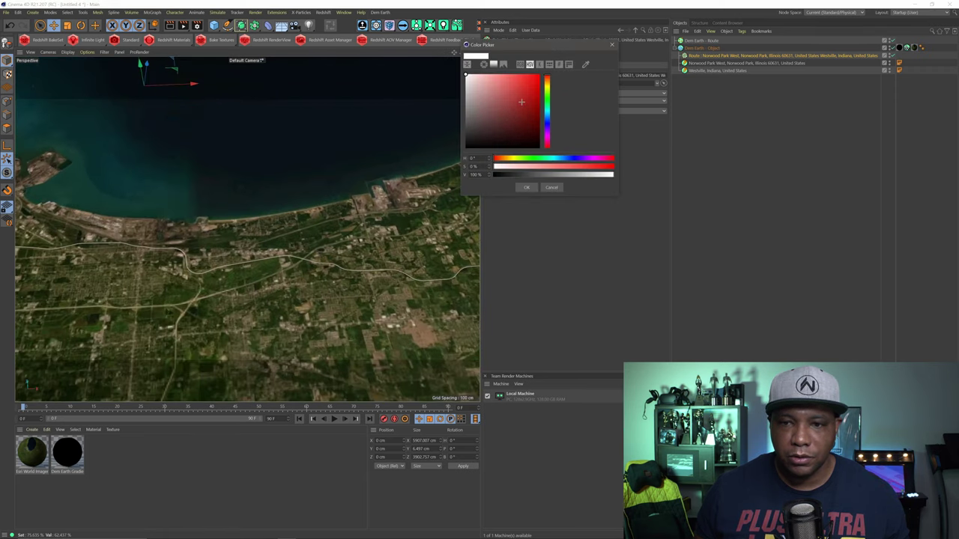
{"action": "left_click", "coordinate": [475, 148]}
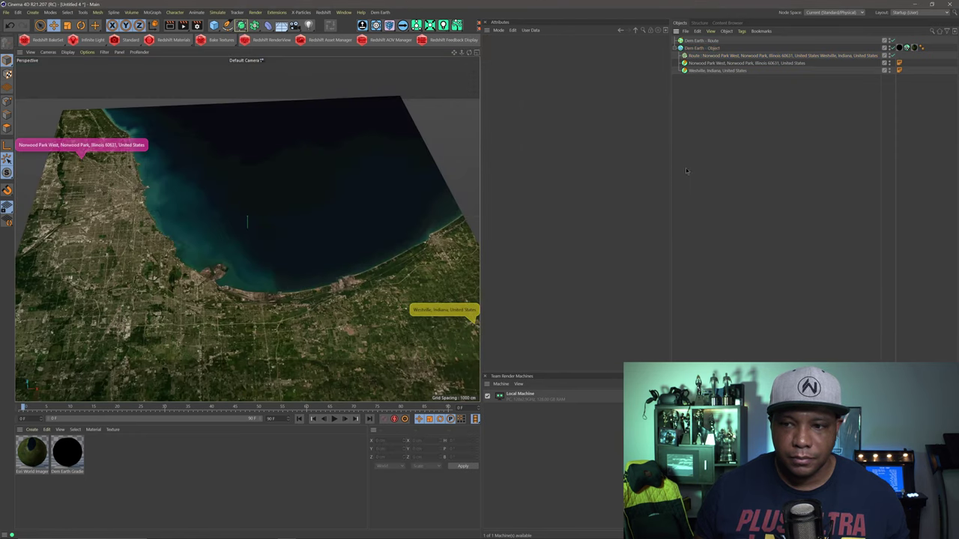
{"action": "scroll", "coordinate": [302, 317], "scroll_direction": "up", "scroll_amount": 3}
{"action": "scroll", "coordinate": [301, 316], "scroll_direction": "up", "scroll_amount": 6}
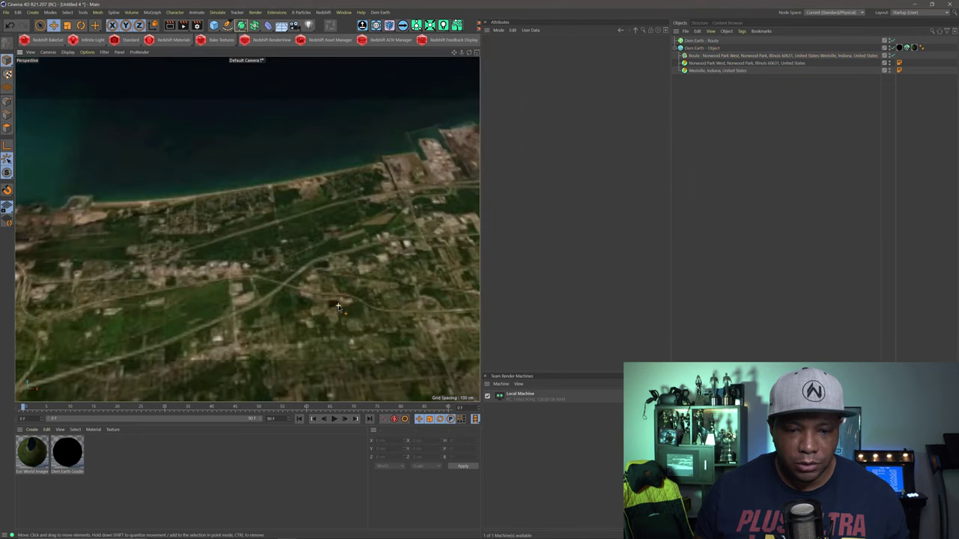
{"action": "scroll", "coordinate": [338, 305], "scroll_direction": "down", "scroll_amount": 3}
Change the Route's display colour to red and deselect it.
{"action": "left_click", "coordinate": [719, 56]}
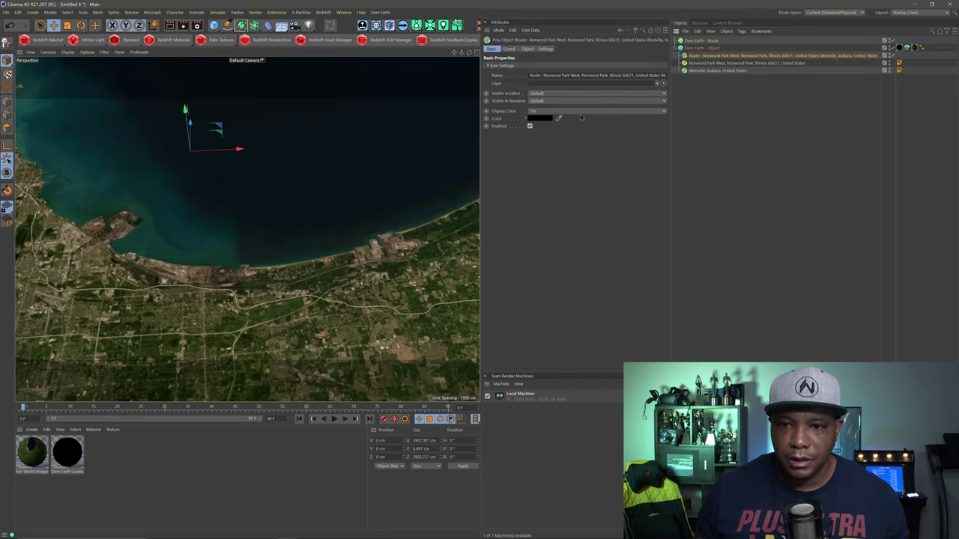
{"action": "left_click", "coordinate": [540, 120]}
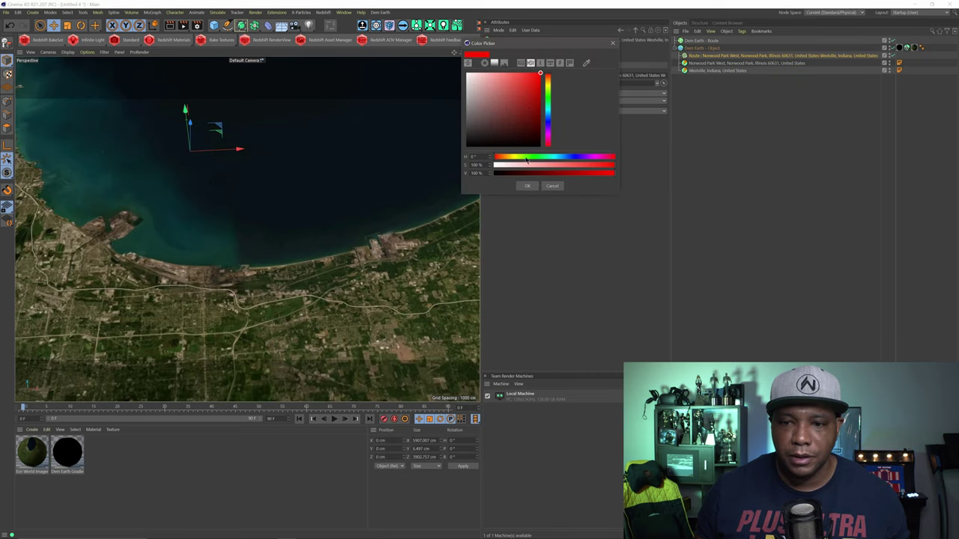
{"action": "left_click", "coordinate": [530, 185]}
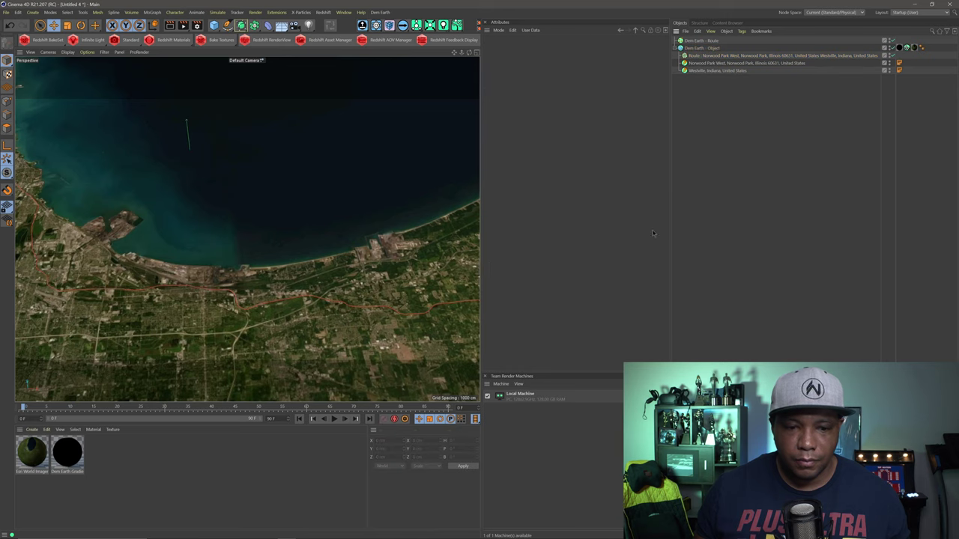
{"action": "left_click", "coordinate": [723, 230]}
{"action": "scroll", "coordinate": [301, 307], "scroll_direction": "up", "scroll_amount": 3}
{"action": "scroll", "coordinate": [300, 307], "scroll_direction": "down", "scroll_amount": 6}
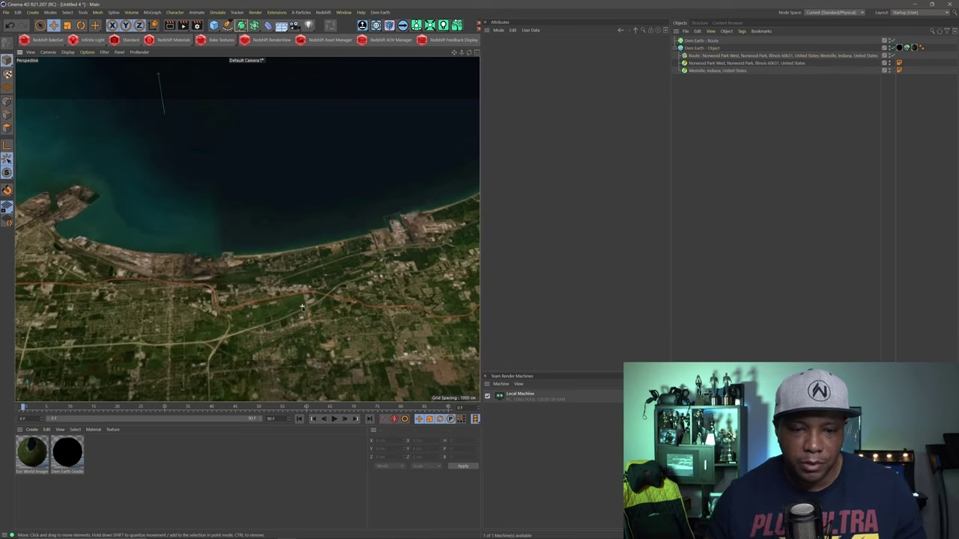
{"action": "scroll", "coordinate": [288, 304], "scroll_direction": "down", "scroll_amount": 3}
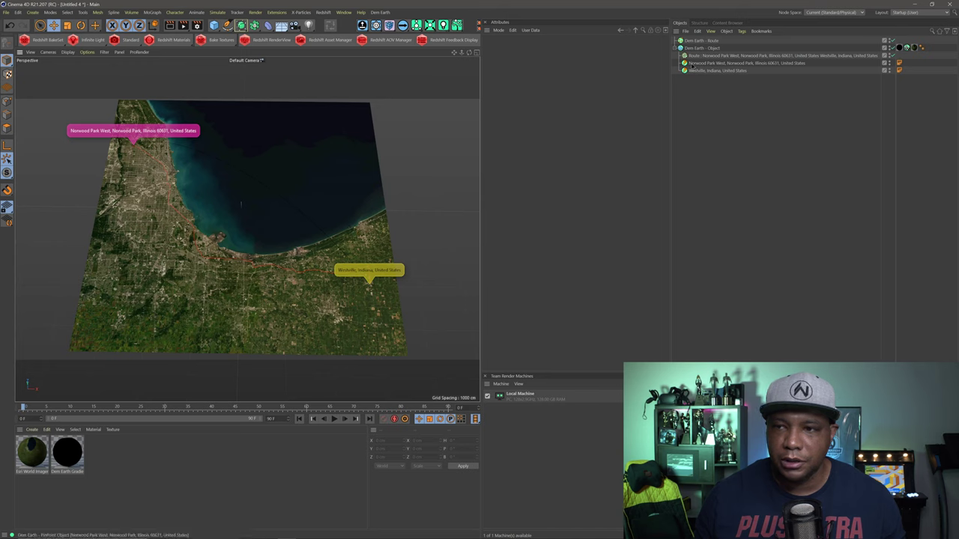
Select the Dem Earth Object and enter 50000 cm for both Width and Height.
{"action": "left_click", "coordinate": [338, 227]}
{"action": "left_click", "coordinate": [547, 49]}
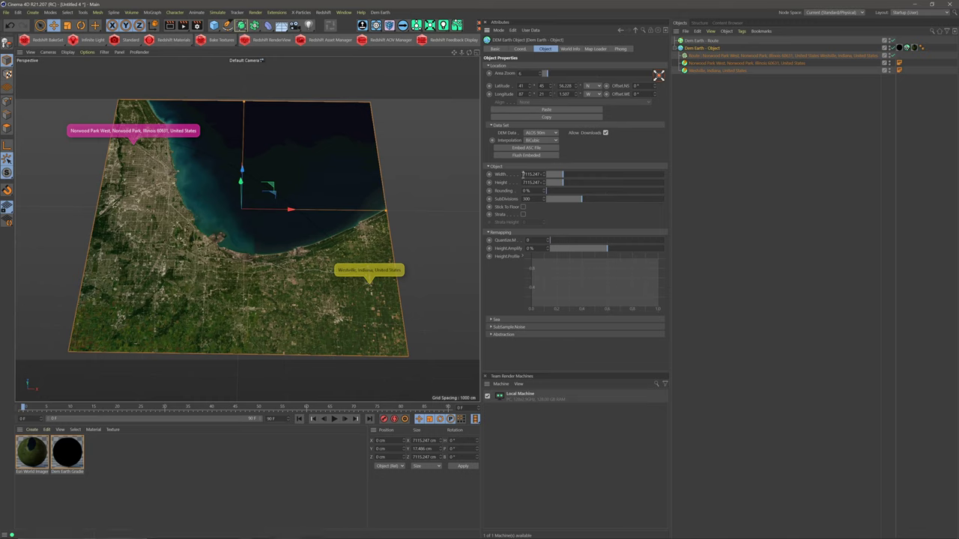
{"action": "left_click", "coordinate": [523, 174]}
{"action": "key", "text": "BackSpace"}
{"action": "key", "text": "Return"}
{"action": "left_click", "coordinate": [527, 182]}
{"action": "type", "text": "50000"}
{"action": "key", "text": "Return"}
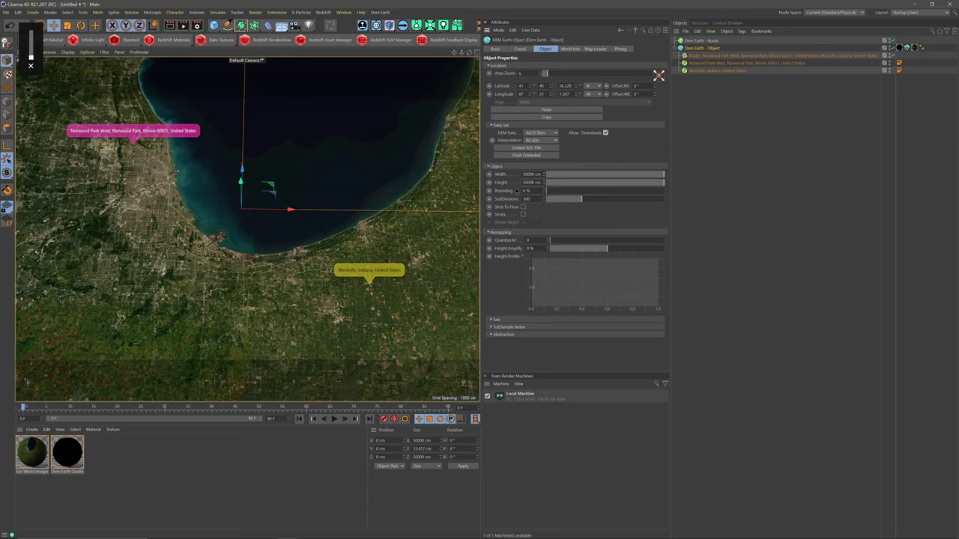
{"action": "scroll", "coordinate": [297, 243], "scroll_direction": "down", "scroll_amount": 3}
Orbit and zoom to look down on southern Lake Michigan with both pins framed.
{"action": "left_click_drag", "start_coordinate": [297, 243], "coordinate": [263, 247], "text": "alt"}
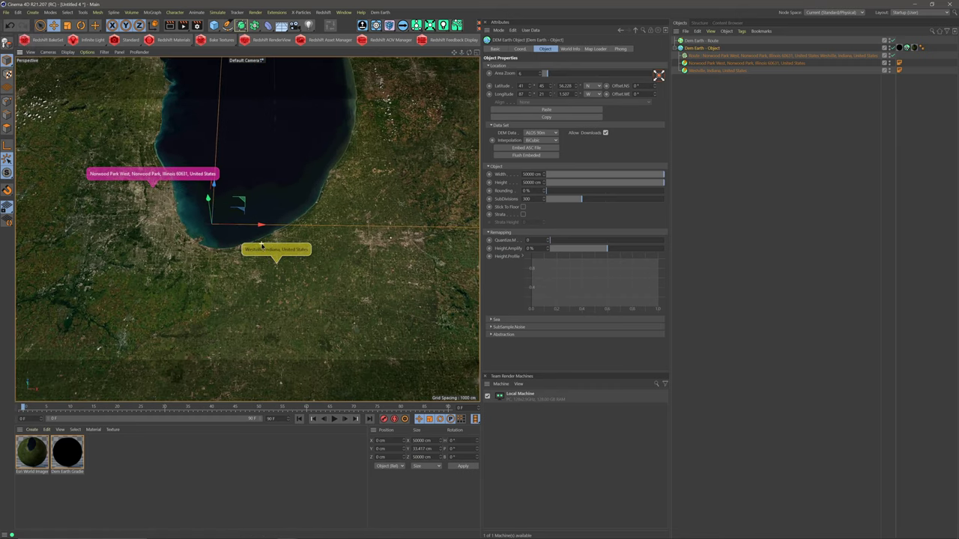
{"action": "scroll", "coordinate": [222, 236], "scroll_direction": "up", "scroll_amount": 3}
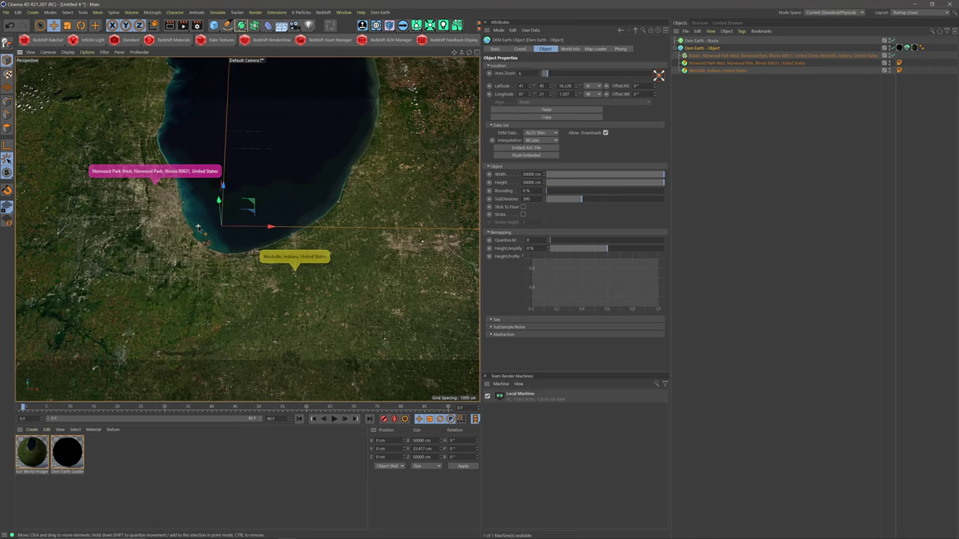
{"action": "scroll", "coordinate": [198, 226], "scroll_direction": "down", "scroll_amount": 5}
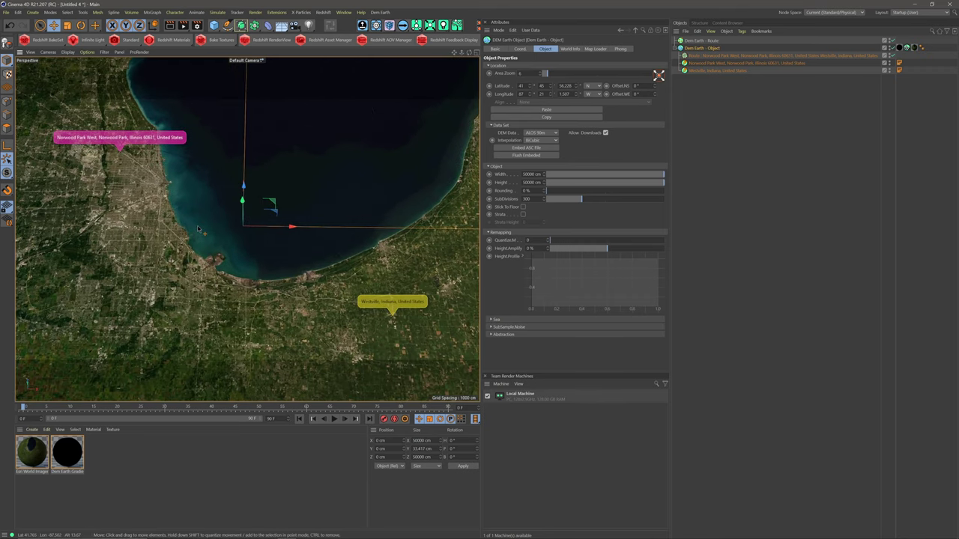
{"action": "left_click_drag", "start_coordinate": [197, 223], "coordinate": [213, 234], "text": "alt"}
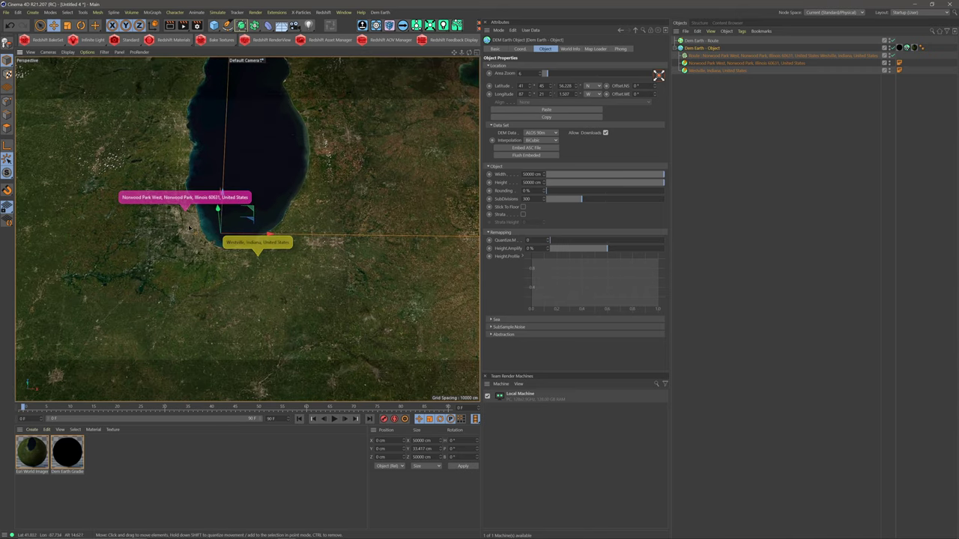
{"action": "scroll", "coordinate": [197, 229], "scroll_direction": "up", "scroll_amount": 3}
{"action": "scroll", "coordinate": [194, 228], "scroll_direction": "up", "scroll_amount": 4}
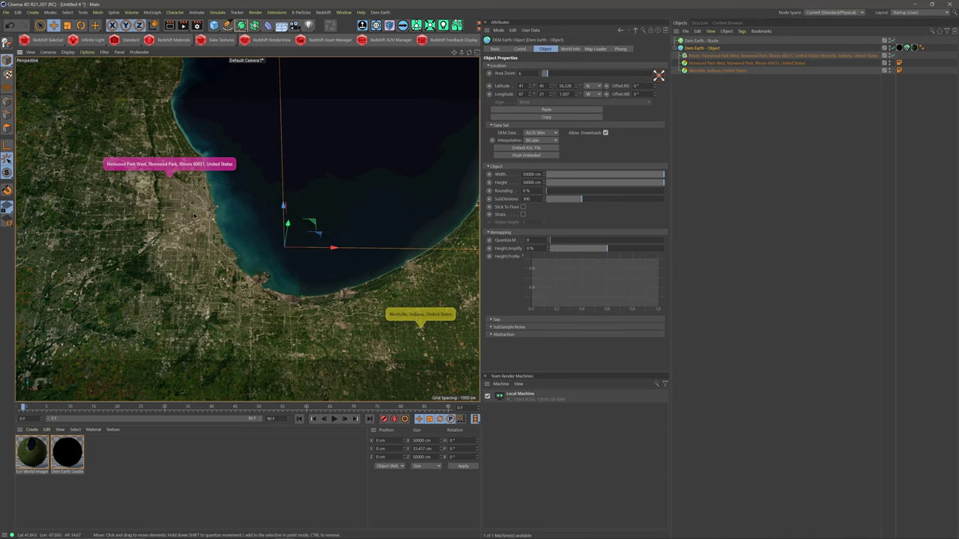
Switch the Map Loader layer to Bing Map at level 10 and download the 529 tiles.
{"action": "left_click", "coordinate": [570, 49]}
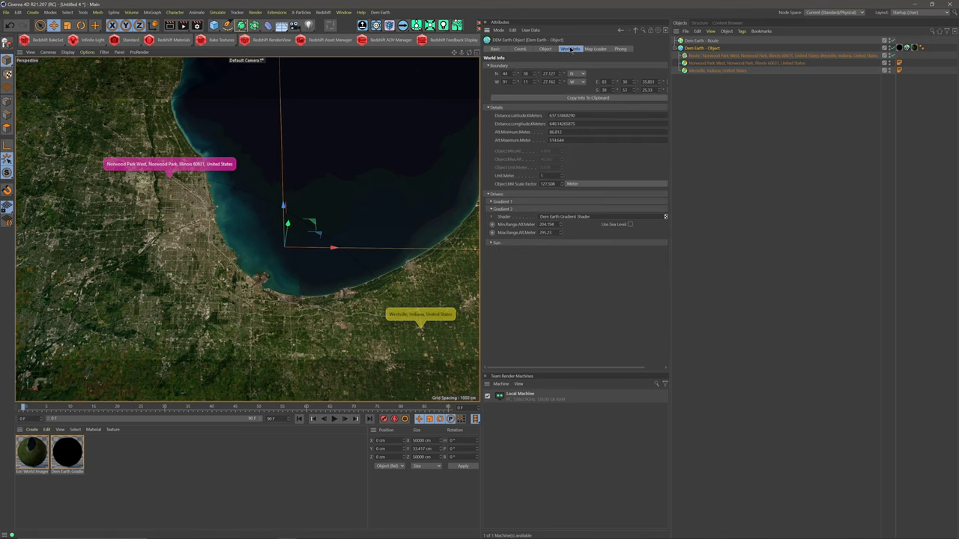
{"action": "left_click", "coordinate": [596, 49]}
{"action": "left_click", "coordinate": [539, 92]}
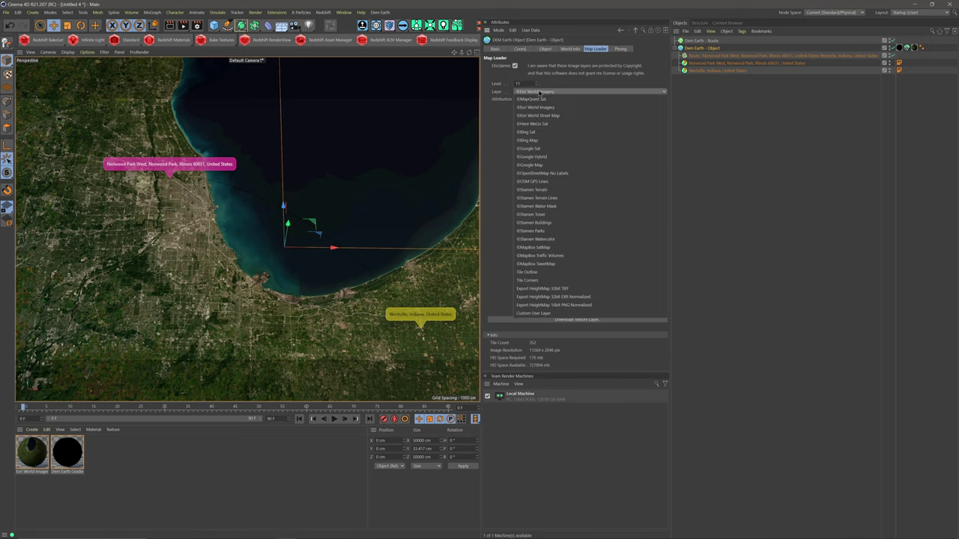
{"action": "left_click", "coordinate": [528, 140]}
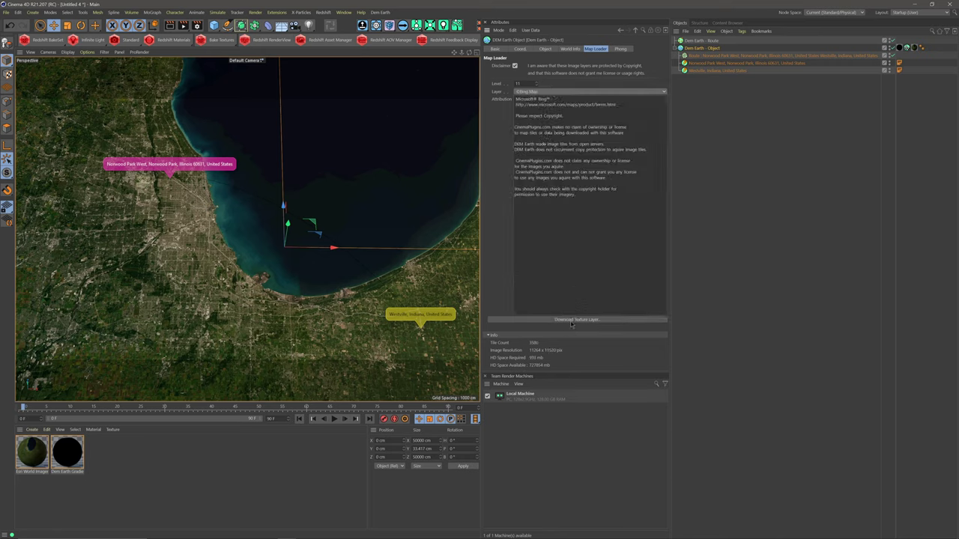
{"action": "left_click", "coordinate": [528, 81]}
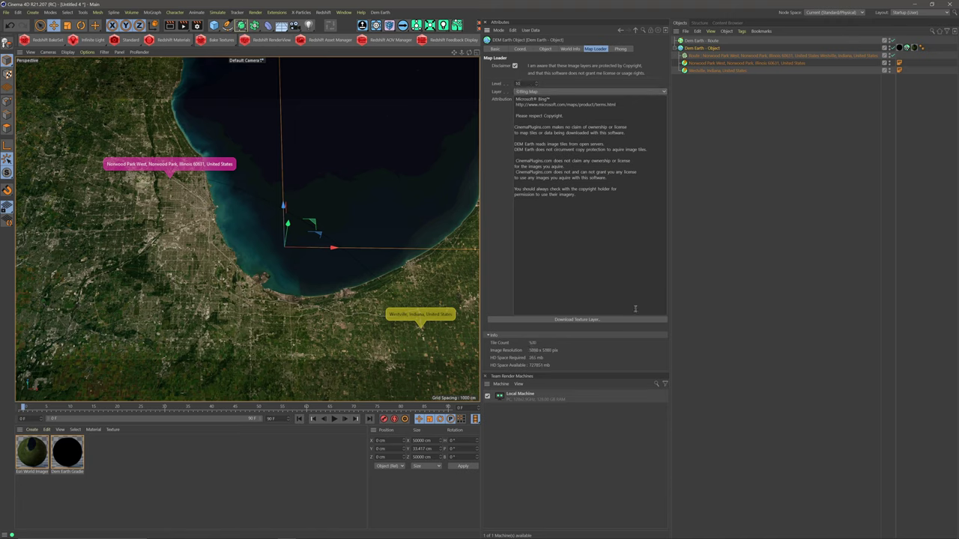
{"action": "left_click", "coordinate": [584, 320]}
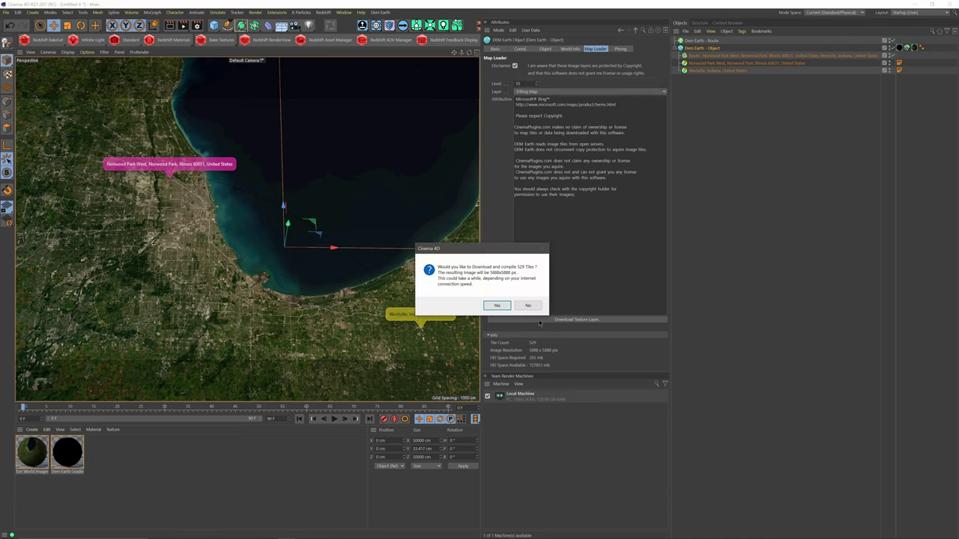
{"action": "left_click", "coordinate": [498, 307]}
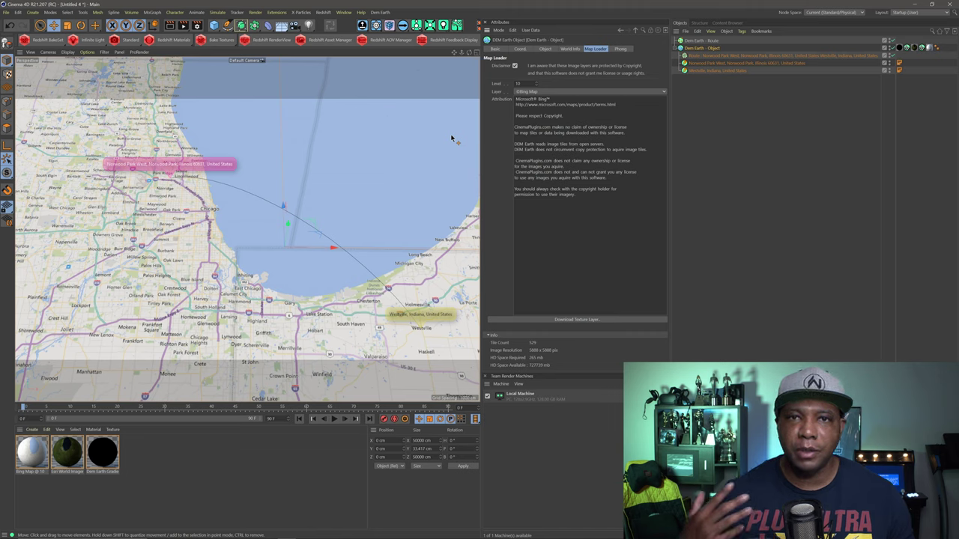
{"action": "left_click", "coordinate": [528, 91]}
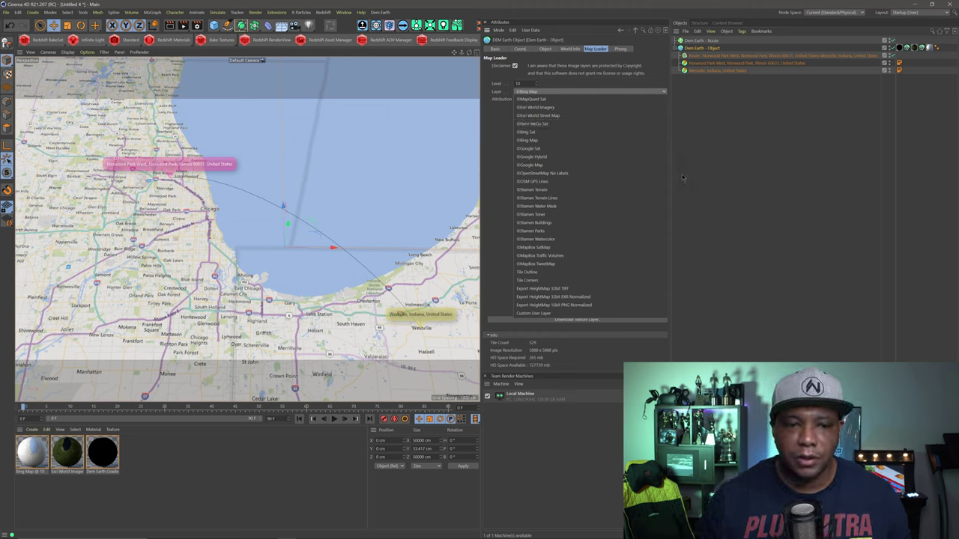
{"action": "left_click", "coordinate": [712, 168]}
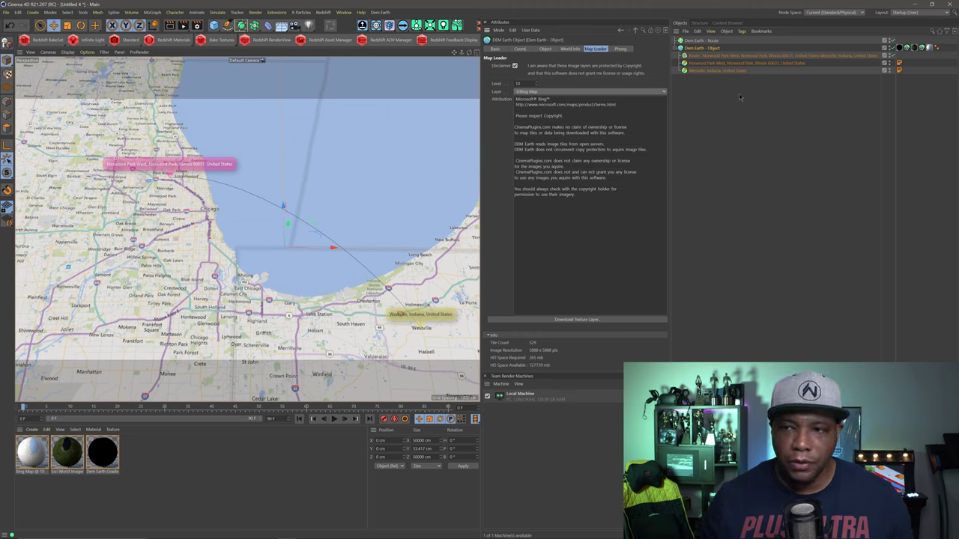
{"action": "left_click", "coordinate": [720, 56]}
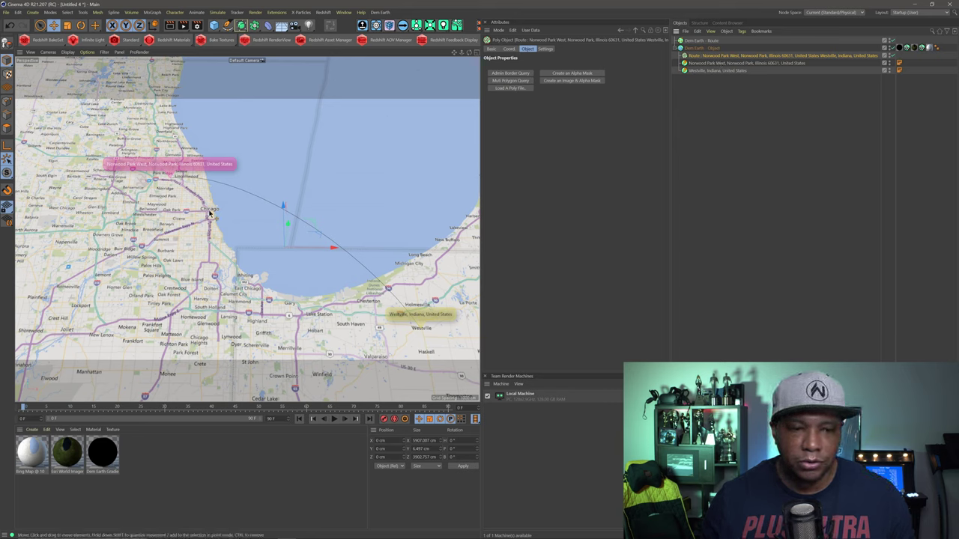
Add a Circle spline and a Sweep generator to the scene.
{"action": "left_click", "coordinate": [730, 89]}
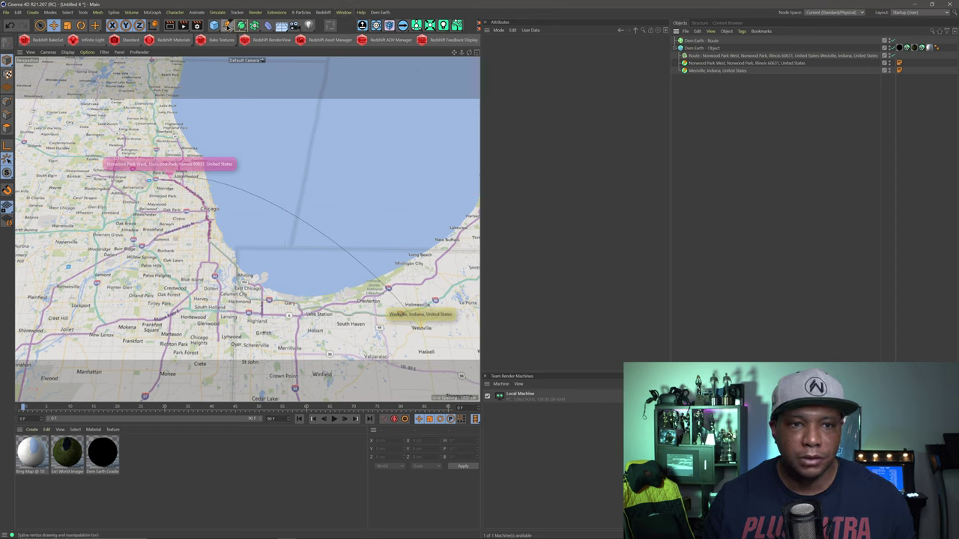
{"action": "left_click", "coordinate": [227, 25]}
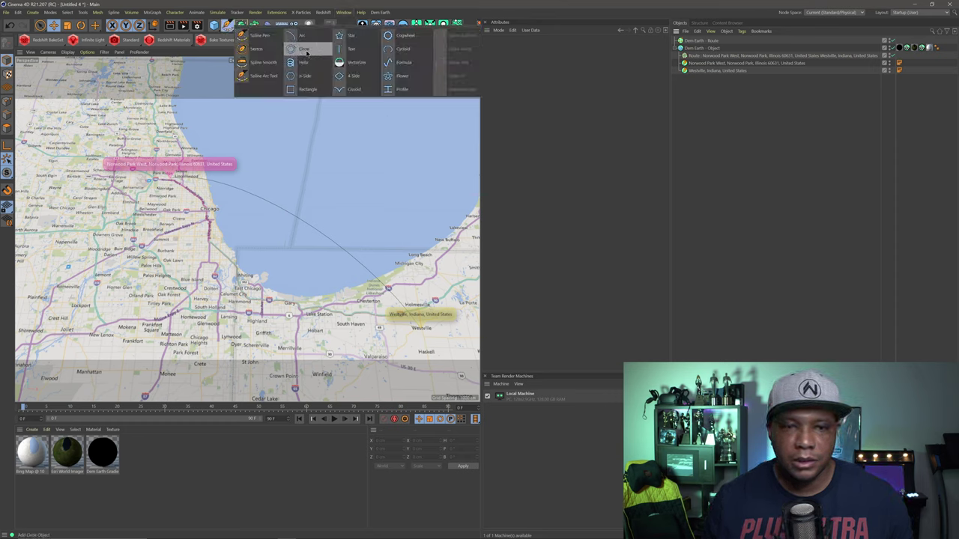
{"action": "left_click", "coordinate": [303, 49]}
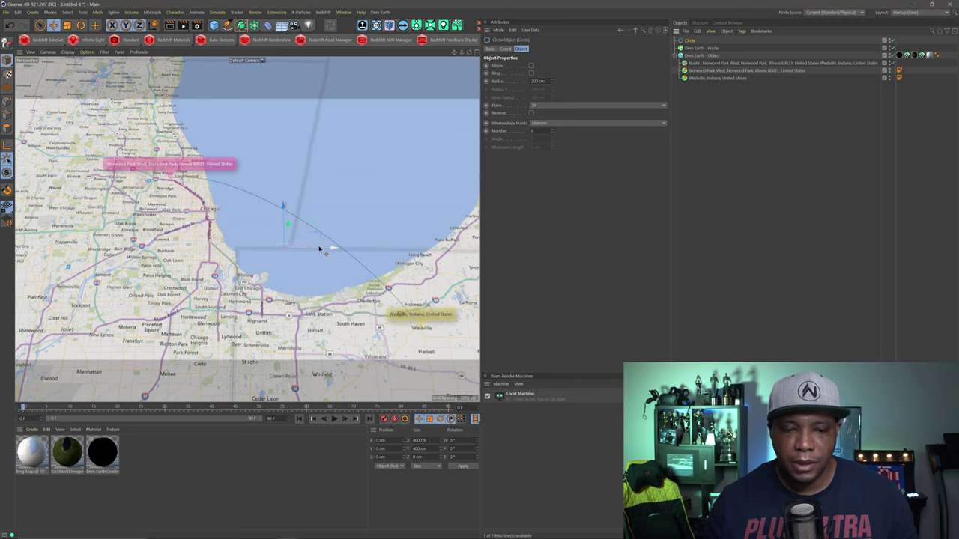
{"action": "scroll", "coordinate": [317, 248], "scroll_direction": "up", "scroll_amount": 2}
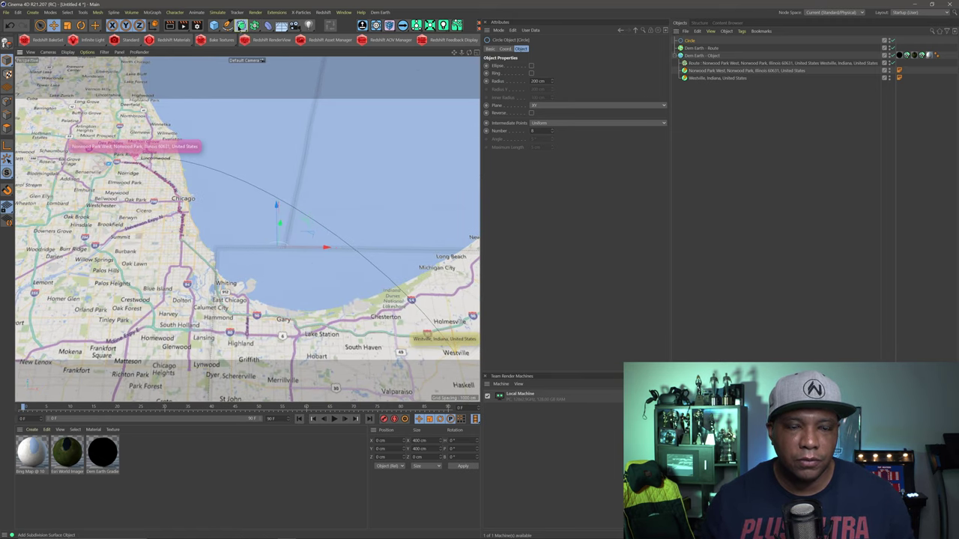
{"action": "left_click", "coordinate": [241, 25]}
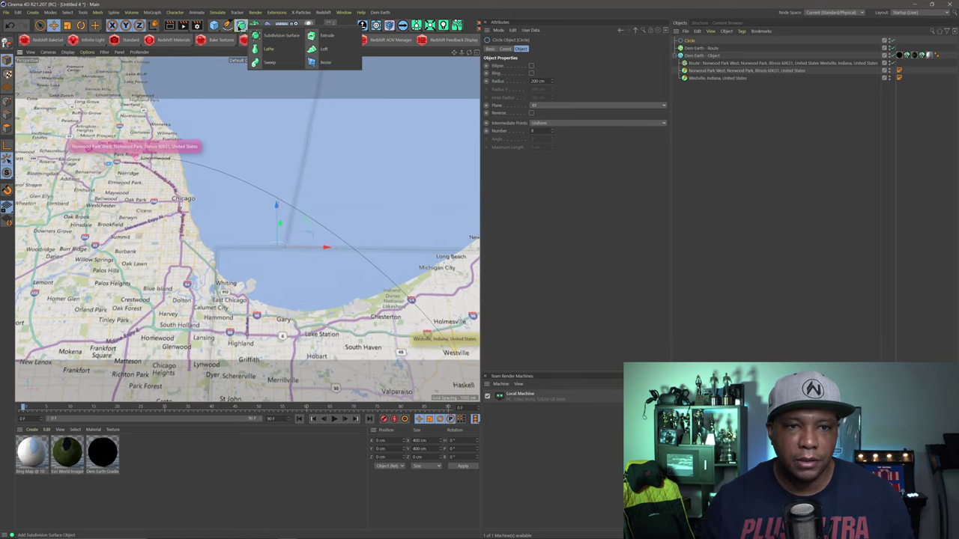
{"action": "left_click", "coordinate": [273, 64]}
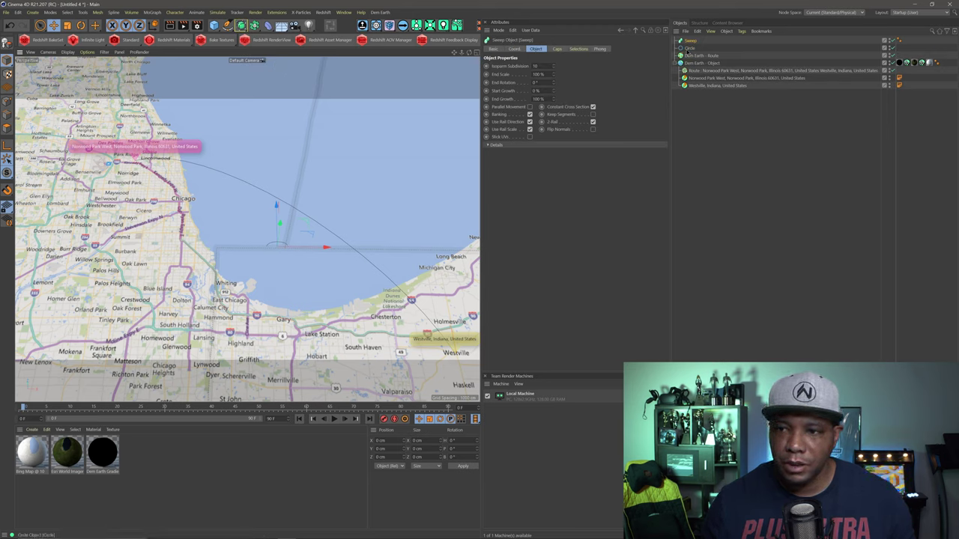
Parent the Circle and the Route spline under the Sweep to form the tube.
{"action": "left_click", "coordinate": [688, 49]}
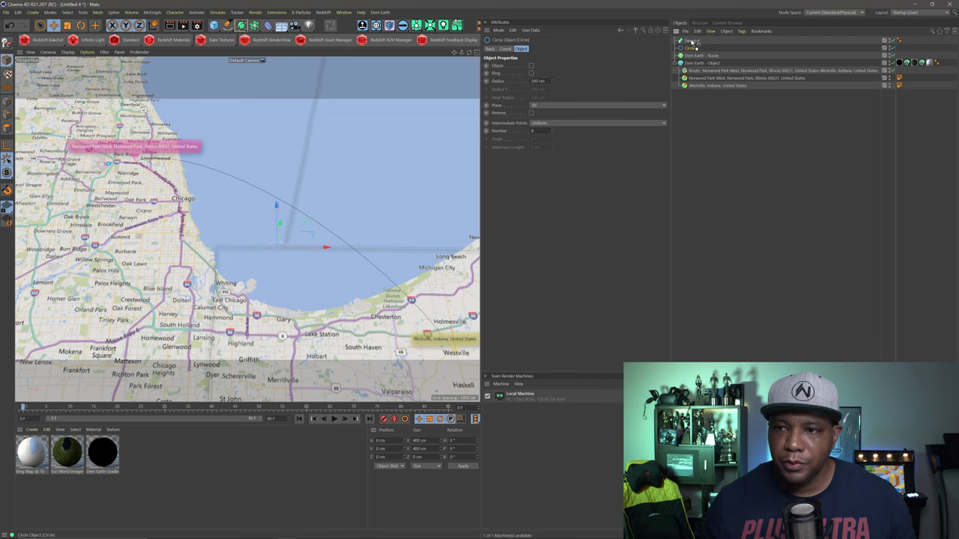
{"action": "left_click_drag", "start_coordinate": [692, 43], "coordinate": [689, 70]}
{"action": "left_click", "coordinate": [693, 71]}
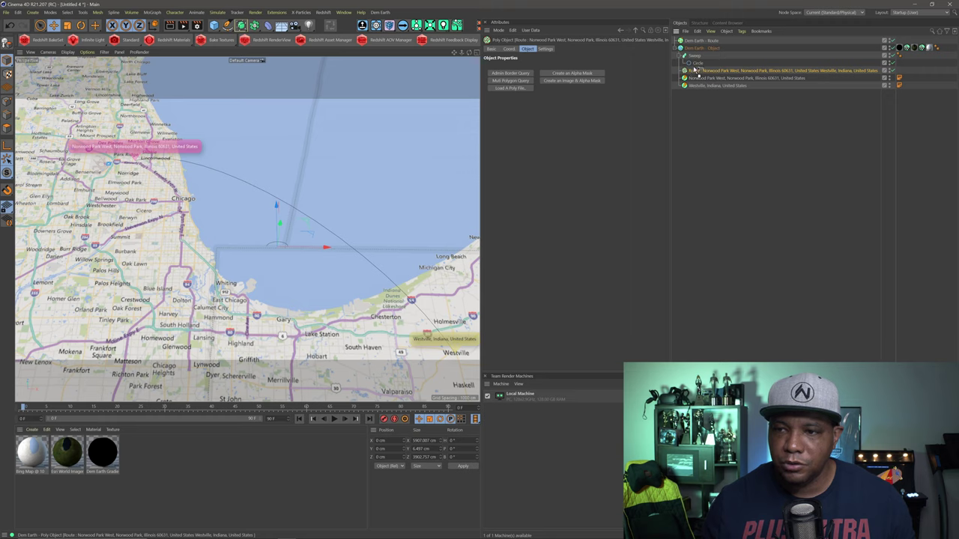
{"action": "left_click_drag", "start_coordinate": [696, 69], "coordinate": [698, 64]}
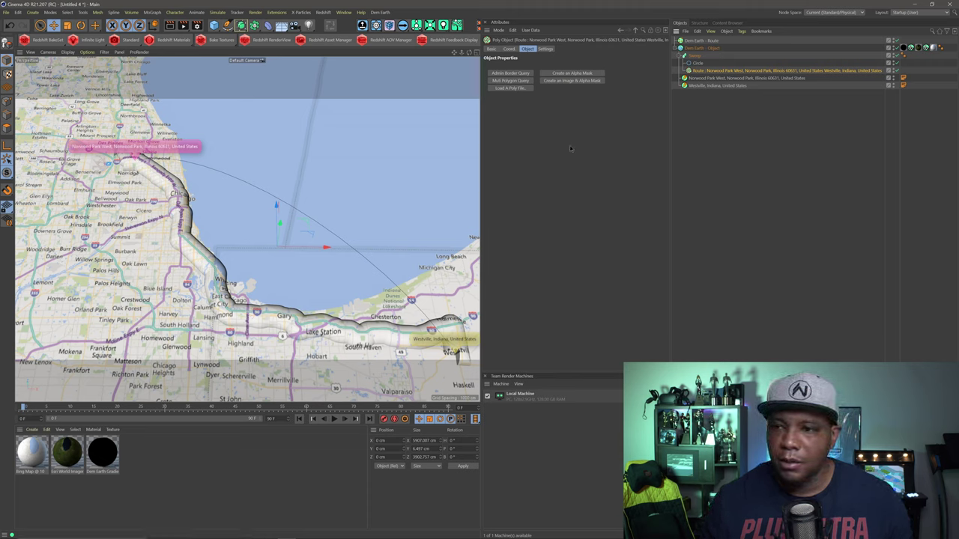
Set the Circle profile's radius to 10 cm, then nudge it up to 14 cm.
{"action": "left_click", "coordinate": [697, 63]}
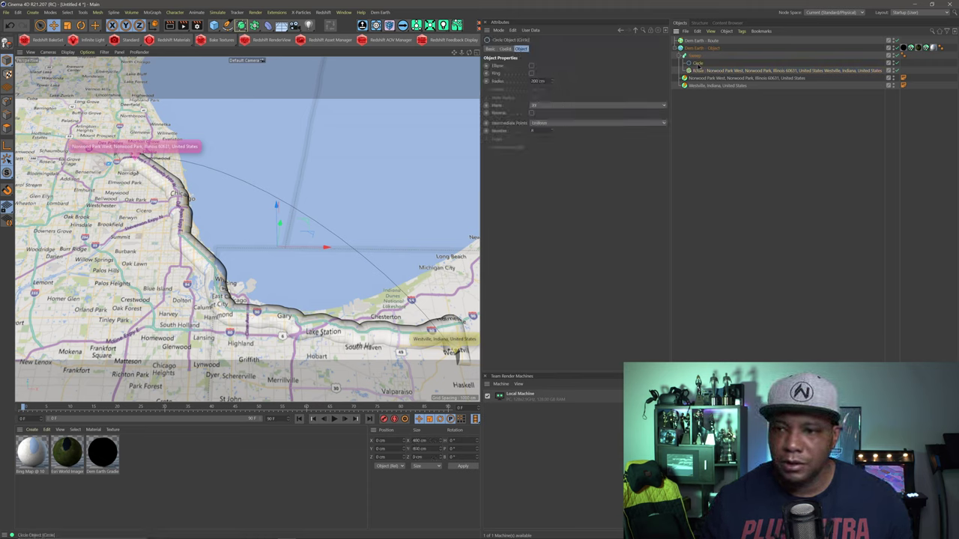
{"action": "left_click", "coordinate": [538, 80]}
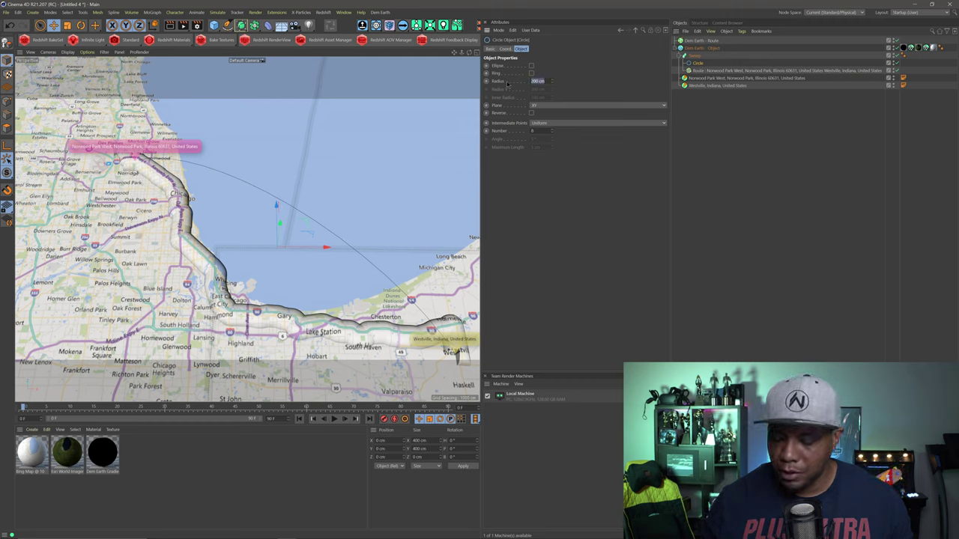
{"action": "type", "text": "10"}
{"action": "key", "text": "Return"}
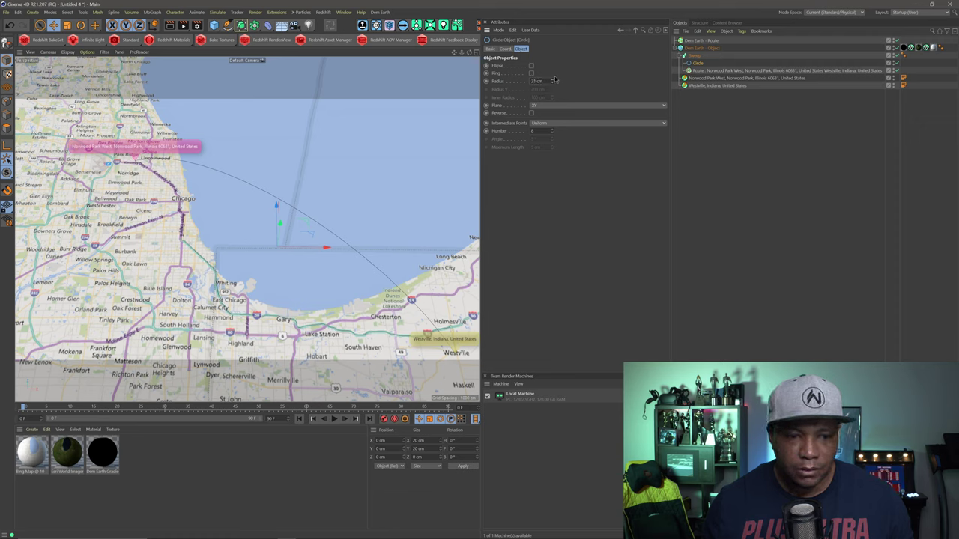
{"action": "left_click_drag", "start_coordinate": [553, 80], "coordinate": [554, 79]}
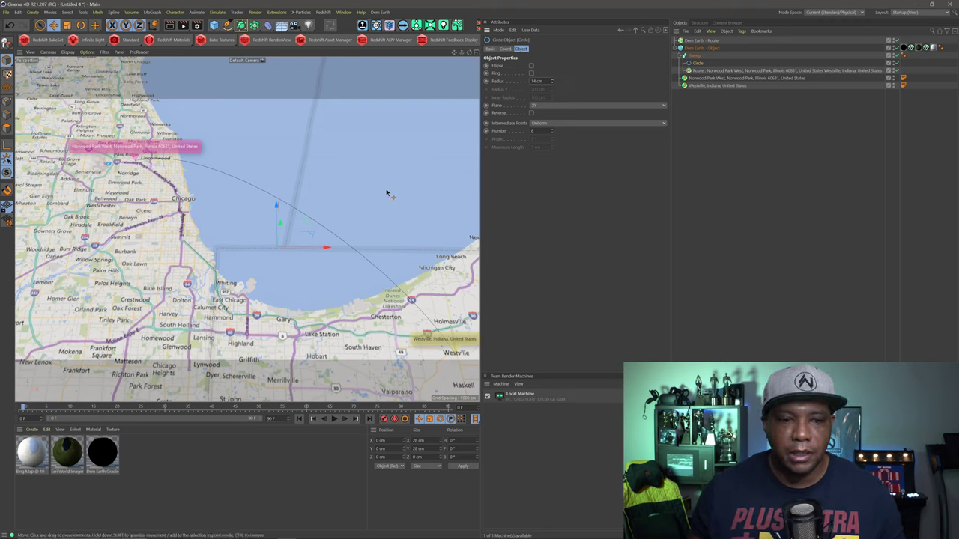
Create a new material with reflectance turned off and a pure red colour.
{"action": "double_click", "coordinate": [142, 470]}
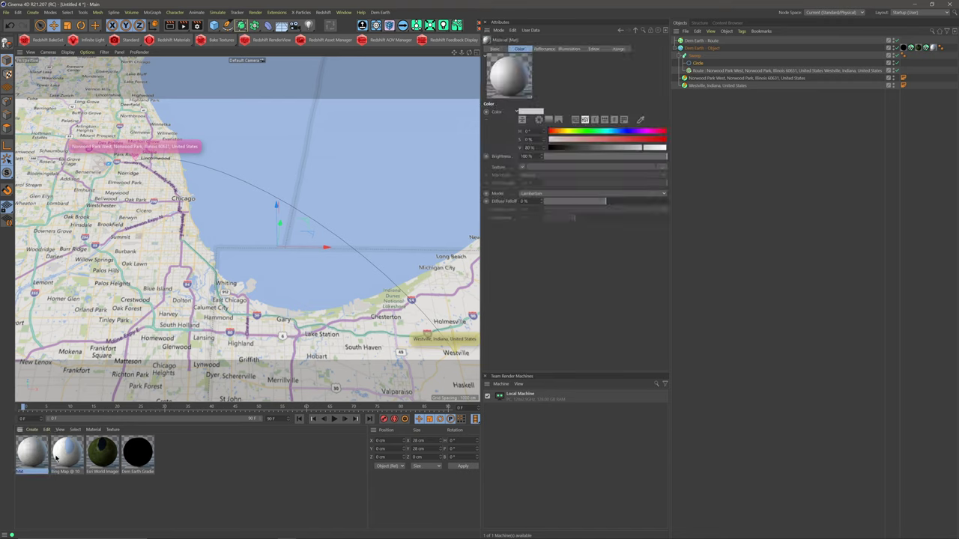
{"action": "double_click", "coordinate": [30, 454]}
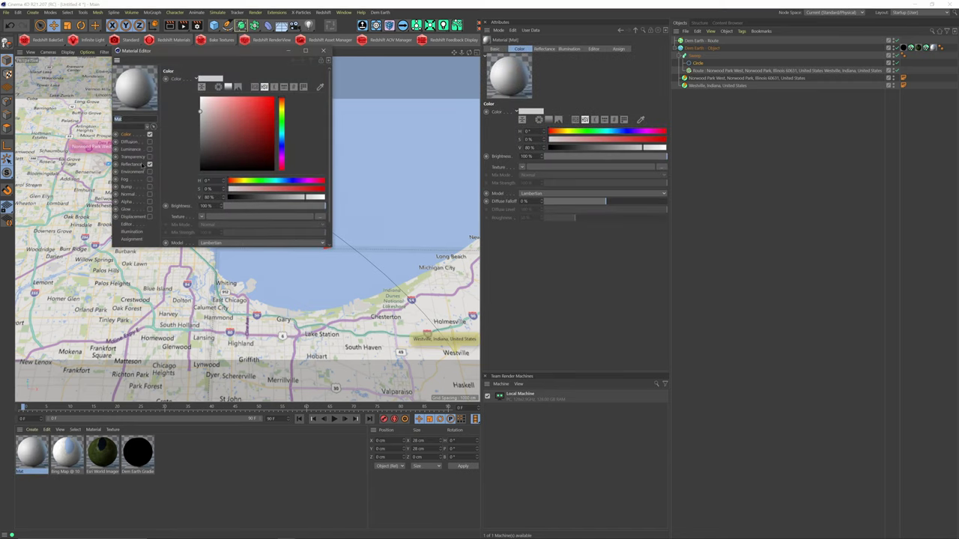
{"action": "left_click", "coordinate": [148, 164]}
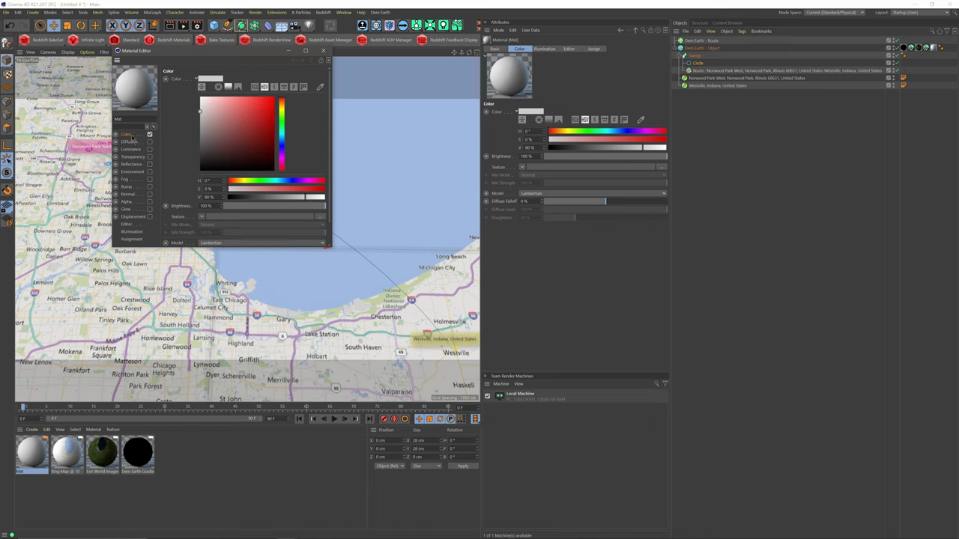
{"action": "left_click_drag", "start_coordinate": [232, 111], "coordinate": [274, 97]}
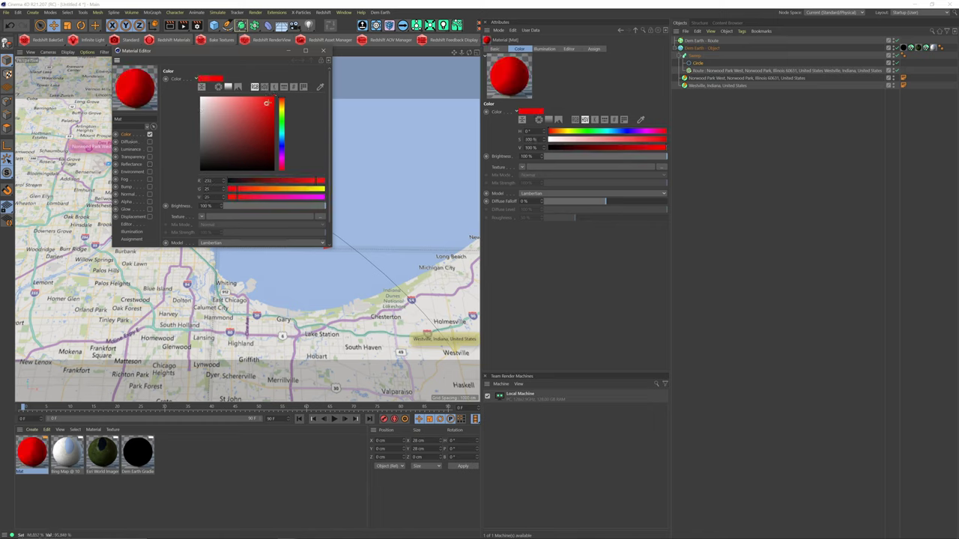
{"action": "left_click", "coordinate": [322, 50]}
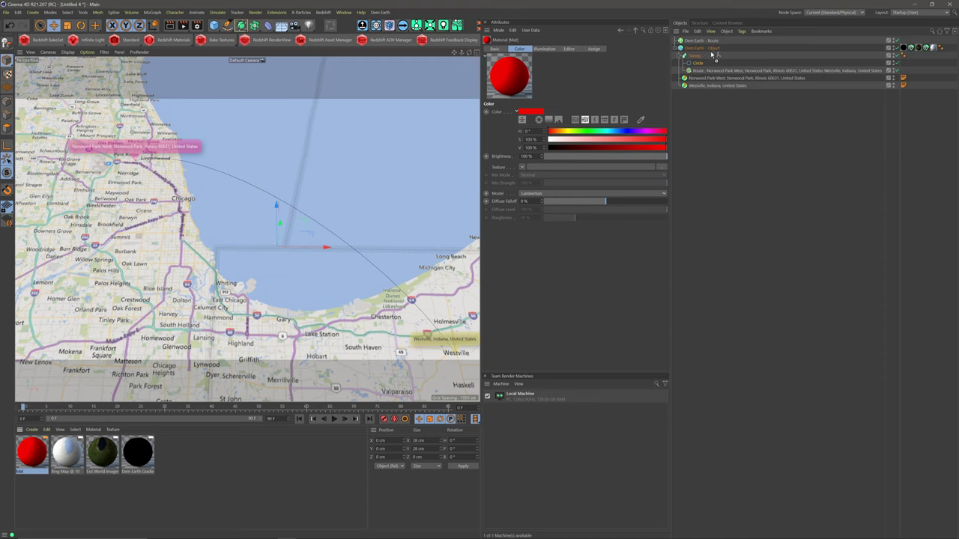
Apply the red material to the Sweep and lower its End Growth to 28%.
{"action": "left_click_drag", "start_coordinate": [698, 58], "coordinate": [698, 57]}
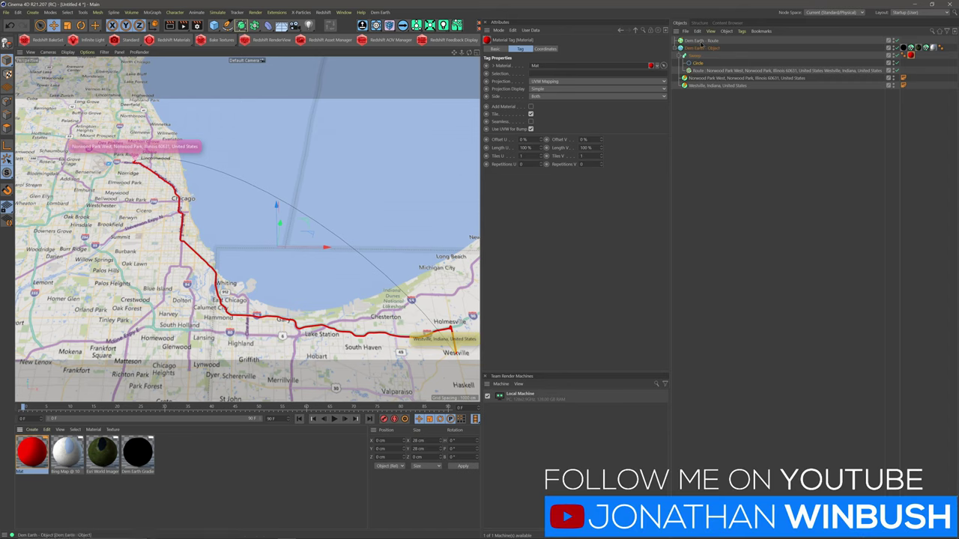
{"action": "left_click", "coordinate": [697, 56]}
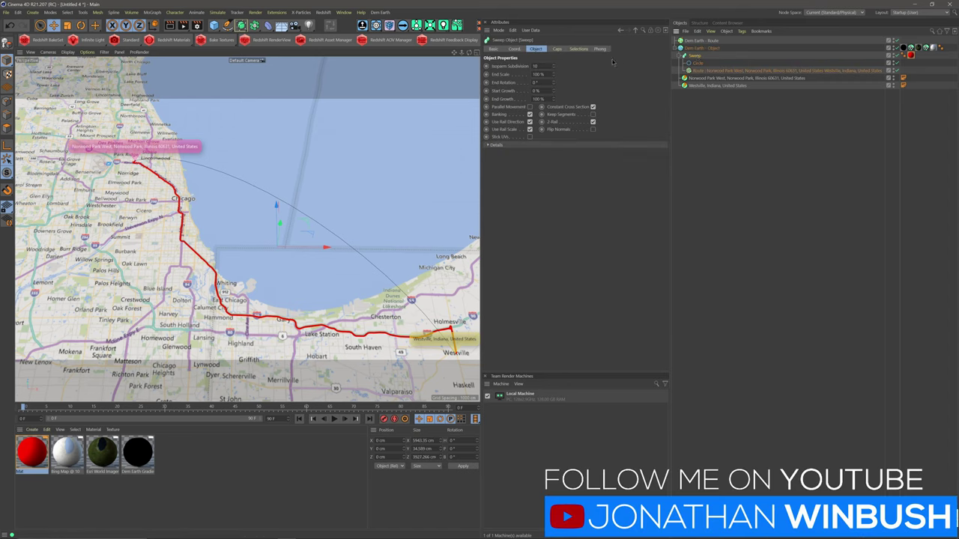
{"action": "left_click_drag", "start_coordinate": [554, 99], "coordinate": [555, 132]}
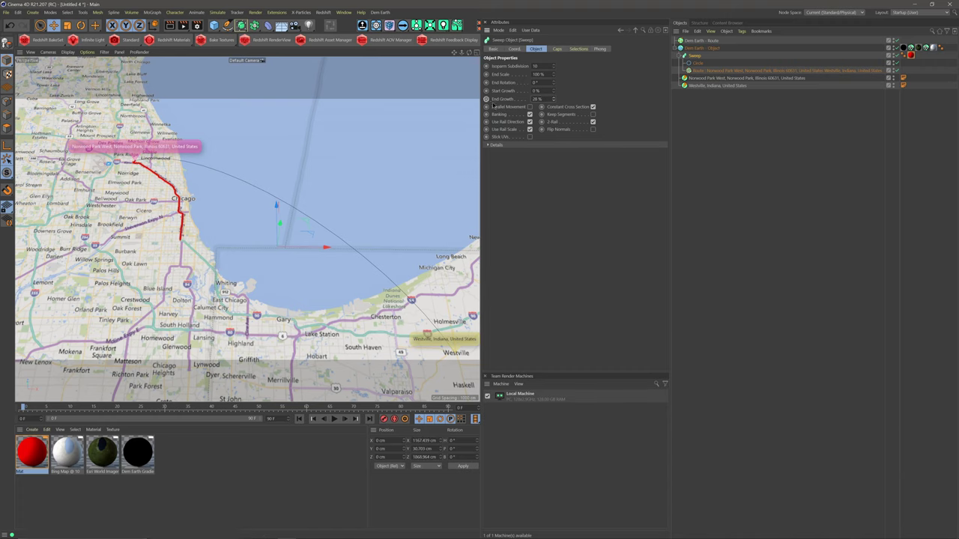
Keyframe the Sweep's End Growth at 0% on the first frame and 100% on the last.
{"action": "left_click", "coordinate": [550, 99]}
{"action": "type", "text": "0"}
{"action": "key", "text": "Return"}
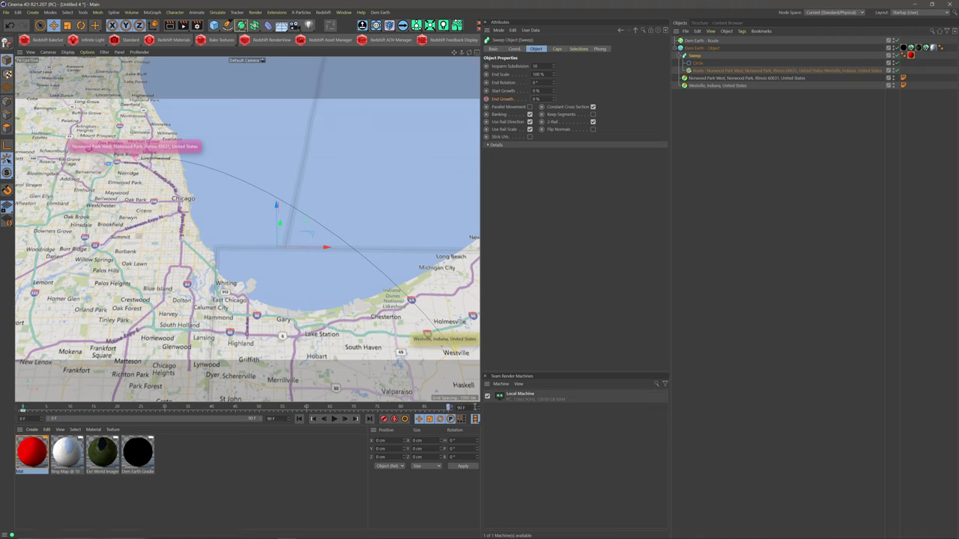
{"action": "left_click", "coordinate": [545, 98]}
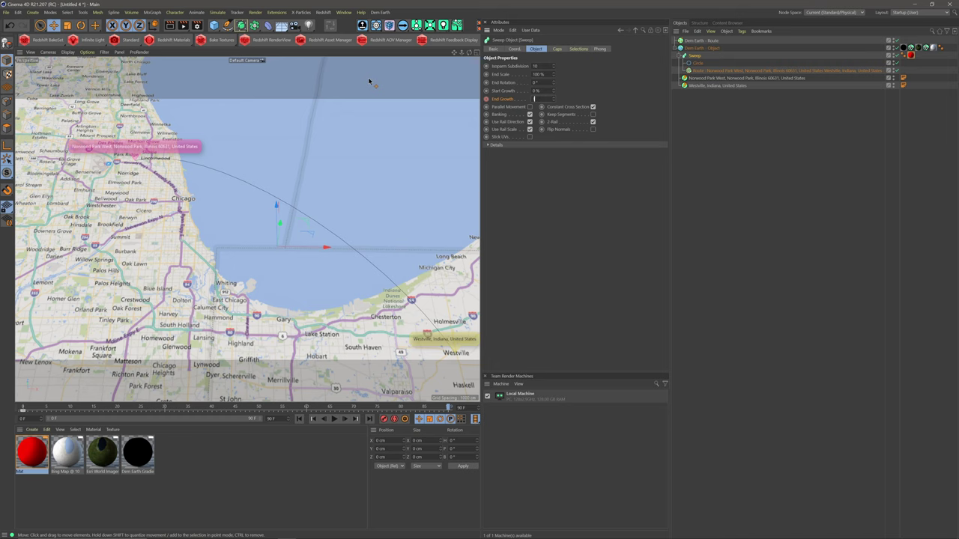
{"action": "type", "text": "100"}
{"action": "key", "text": "Return"}
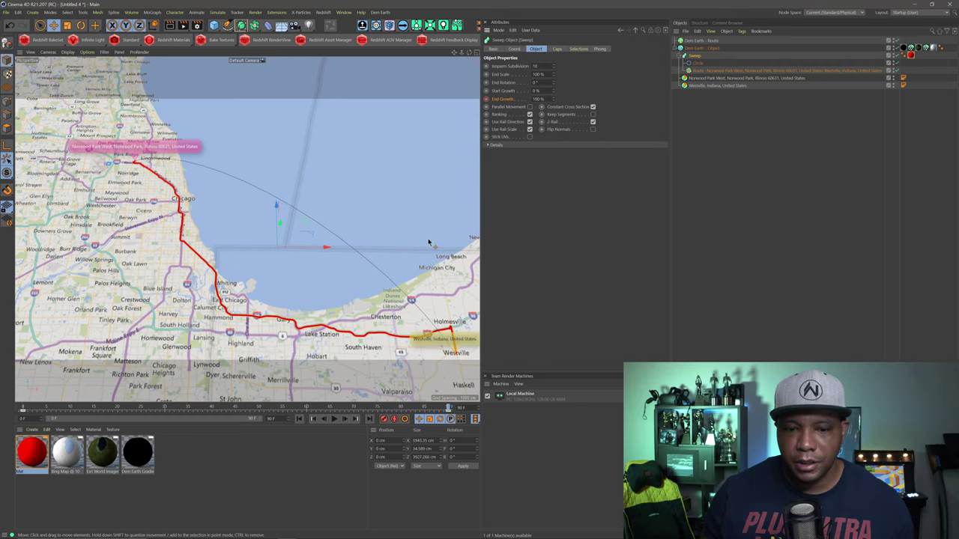
Rewind to the first frame, play the growing-route animation, and clear the selection.
{"action": "left_click", "coordinate": [299, 419]}
{"action": "left_click", "coordinate": [334, 418]}
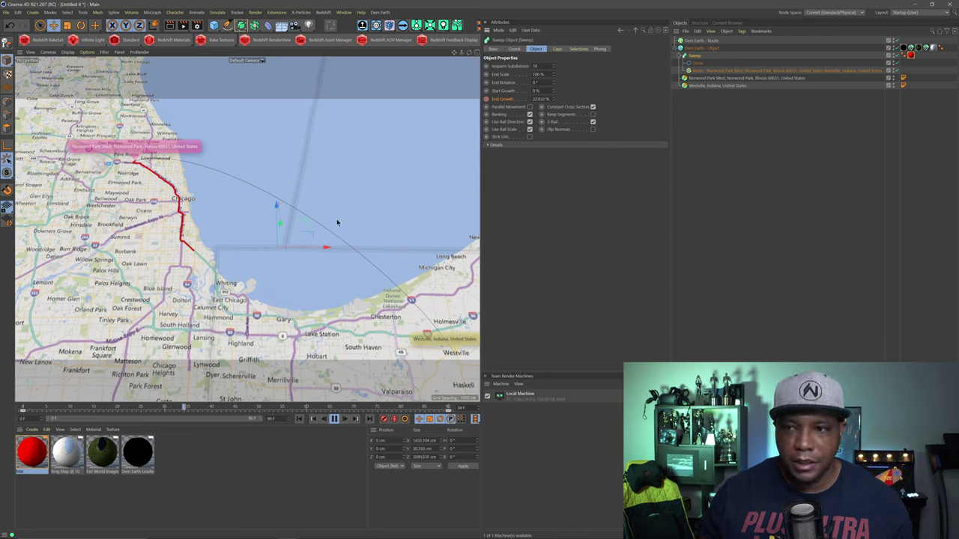
{"action": "left_click", "coordinate": [705, 123]}
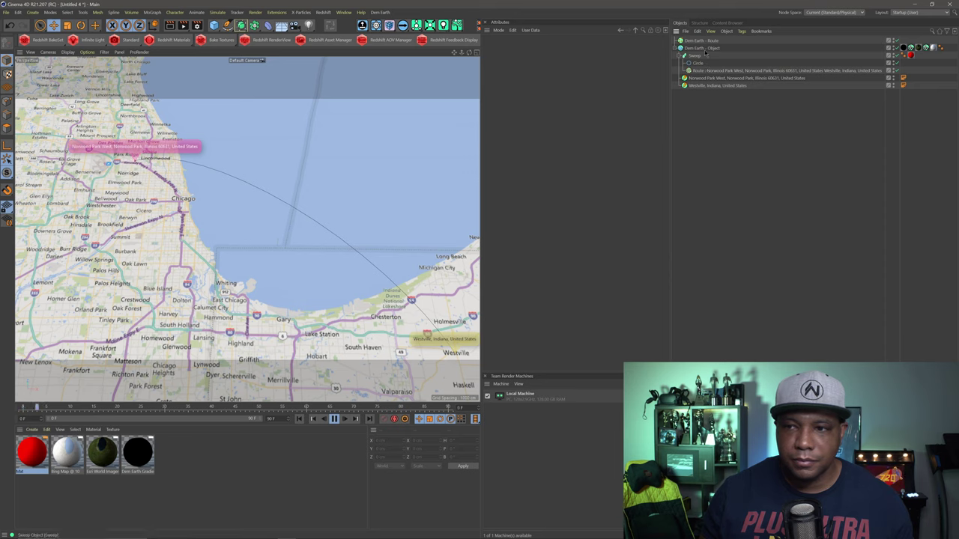
Stop playback with the route partly grown, pan the map slightly left, and preview a render.
{"action": "left_click", "coordinate": [701, 40]}
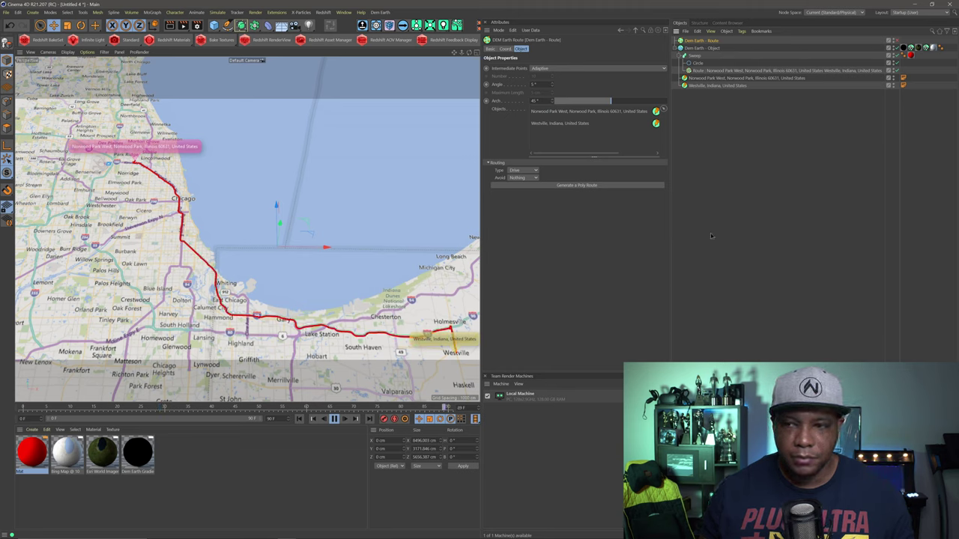
{"action": "key", "text": "F8"}
{"action": "middle_click_drag", "start_coordinate": [371, 300], "coordinate": [329, 288], "text": "alt"}
{"action": "left_click", "coordinate": [170, 25]}
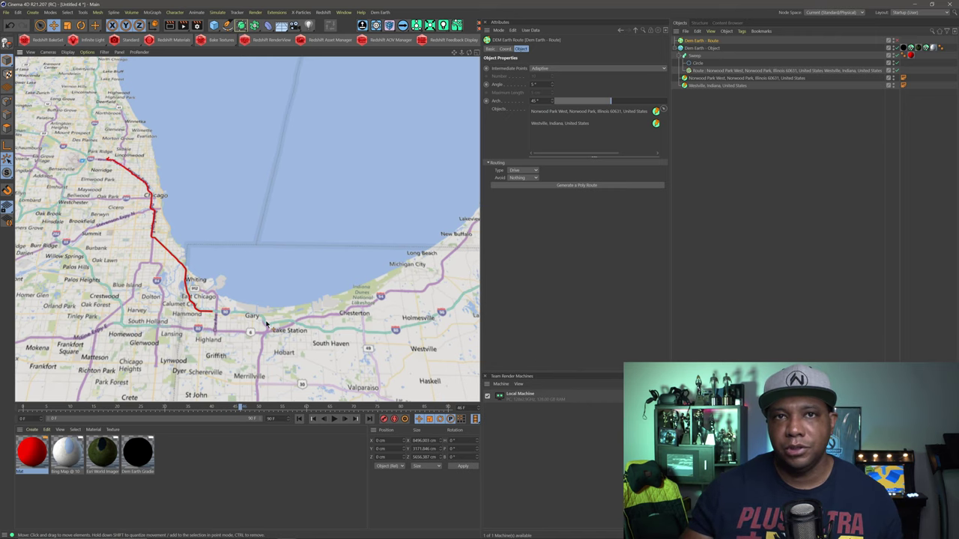
Deselect everything and scrub the timeline forward so the route reaches Lake Station.
{"action": "left_click", "coordinate": [684, 177]}
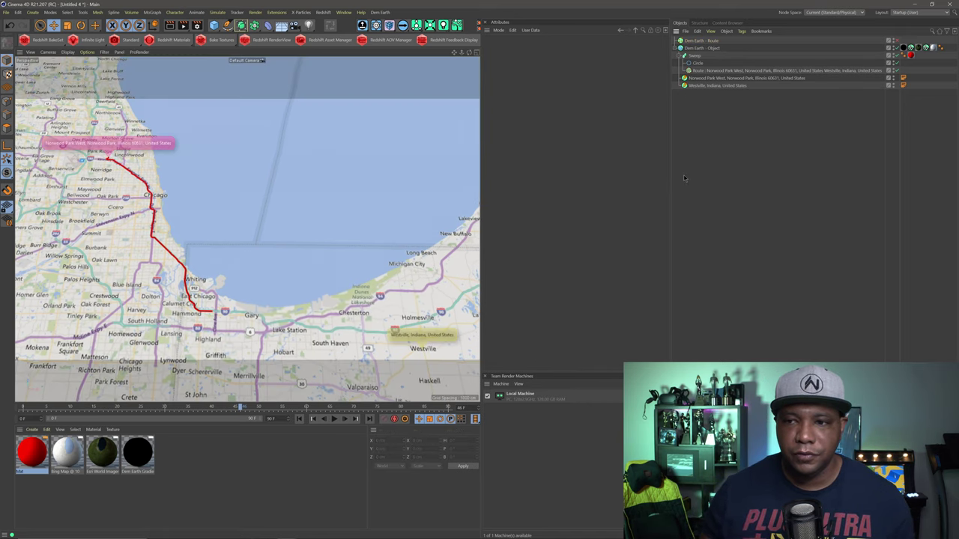
{"action": "left_click_drag", "start_coordinate": [236, 405], "coordinate": [77, 395]}
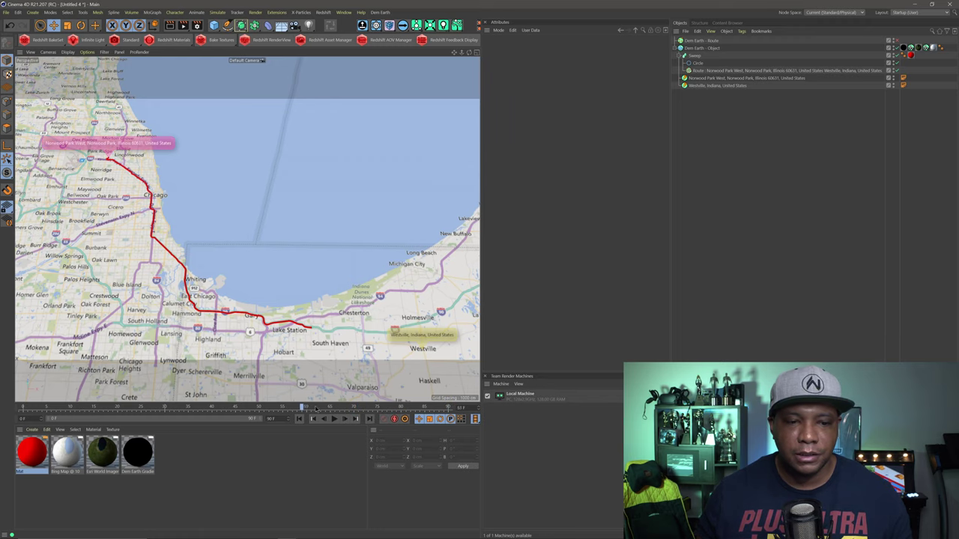